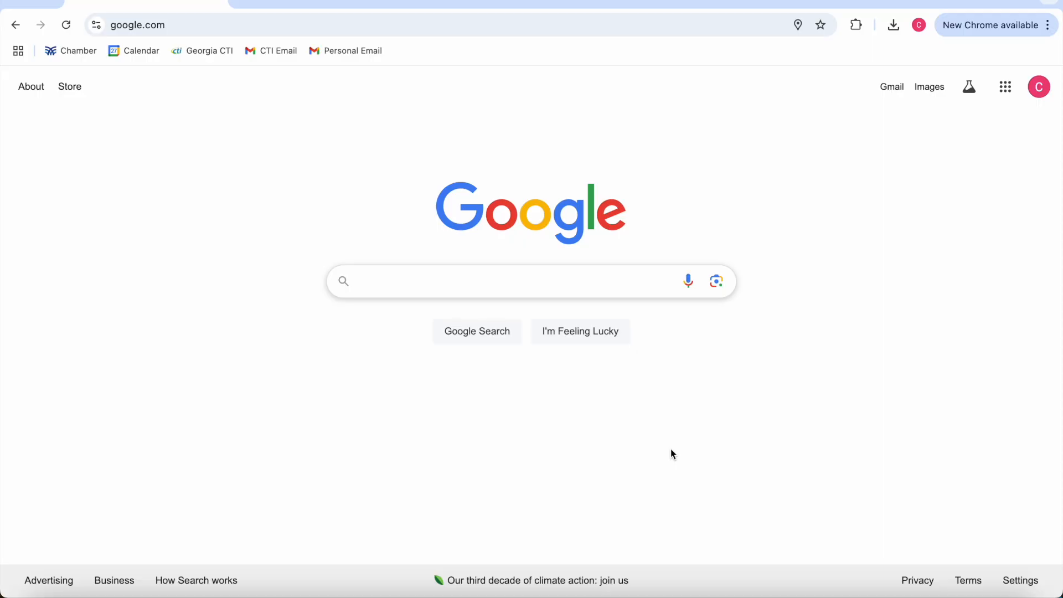
Step: Go to Google Drive and open the CTI Student Sign In GROUP spreadsheet from the CTI Pre-ETS folder
click(422, 22)
text(drive.)
key(Return)
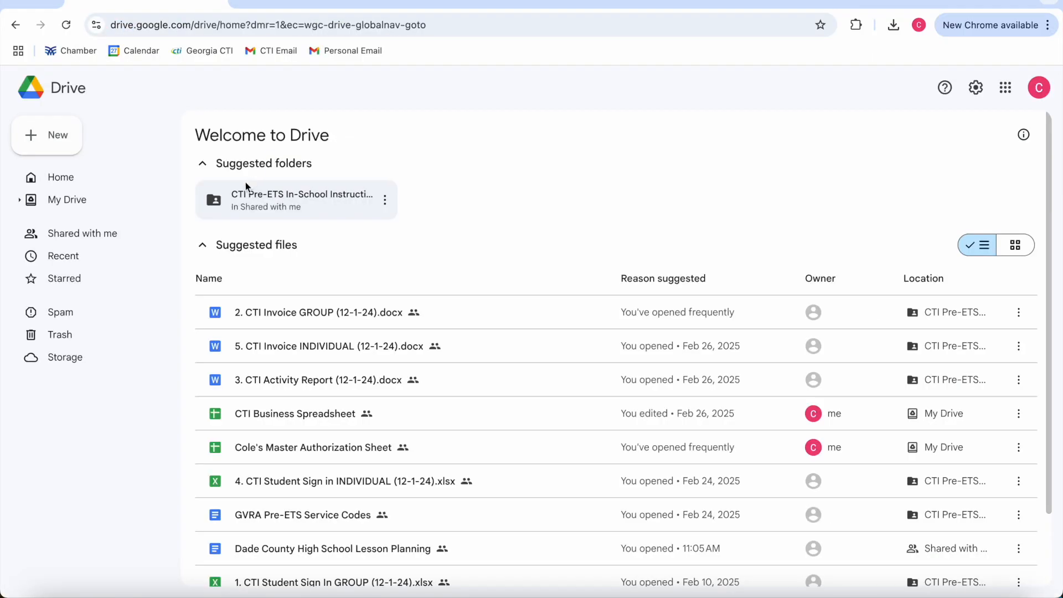
double_click(259, 205)
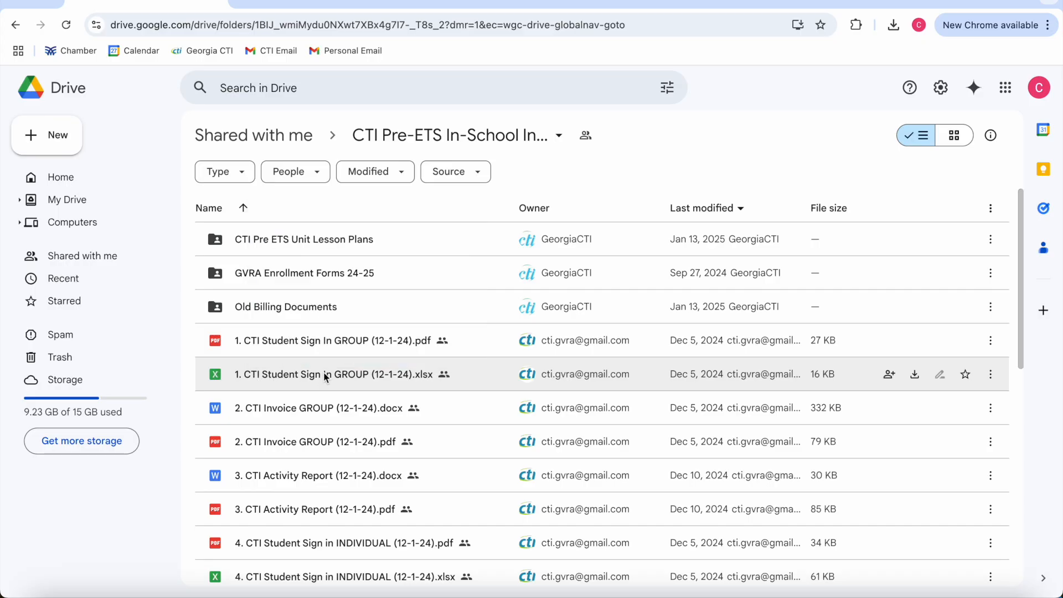
double_click(255, 374)
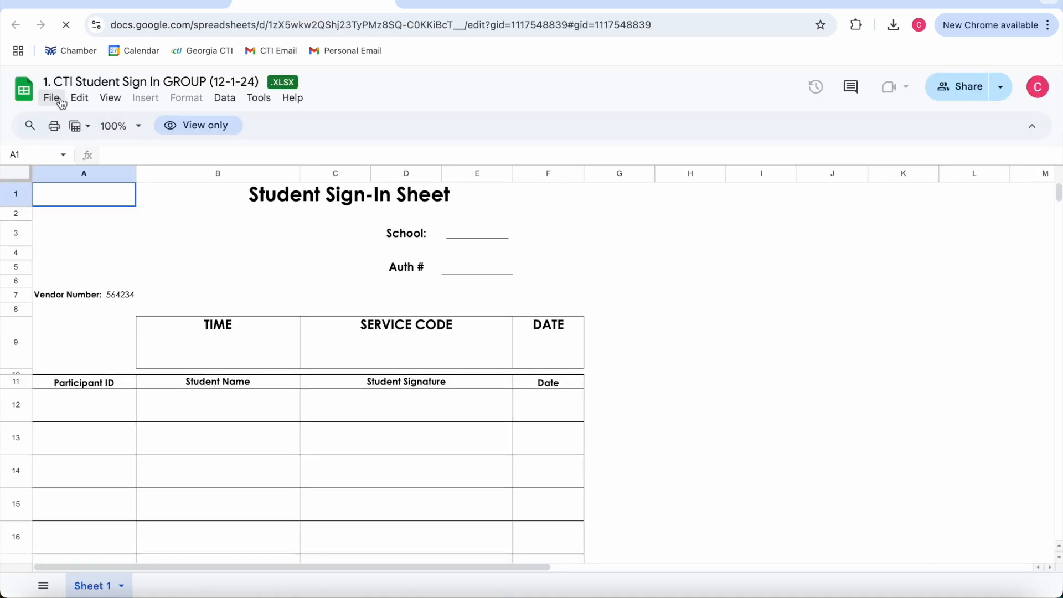
Step: Download the sign-in sheet as a Microsoft Excel (.xlsx) file
click(52, 98)
mouse_move(72, 292)
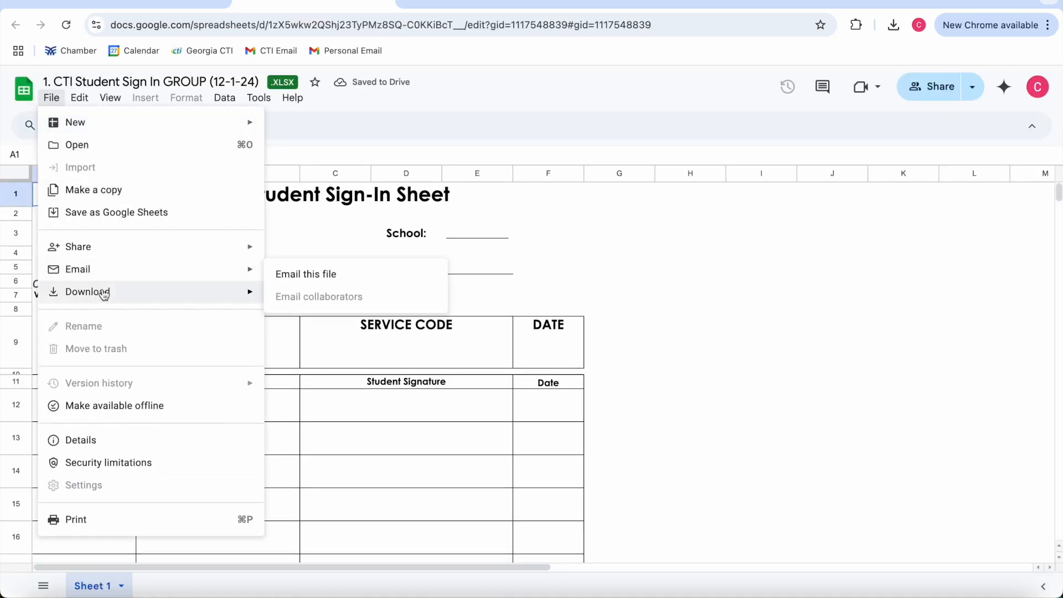
click(305, 295)
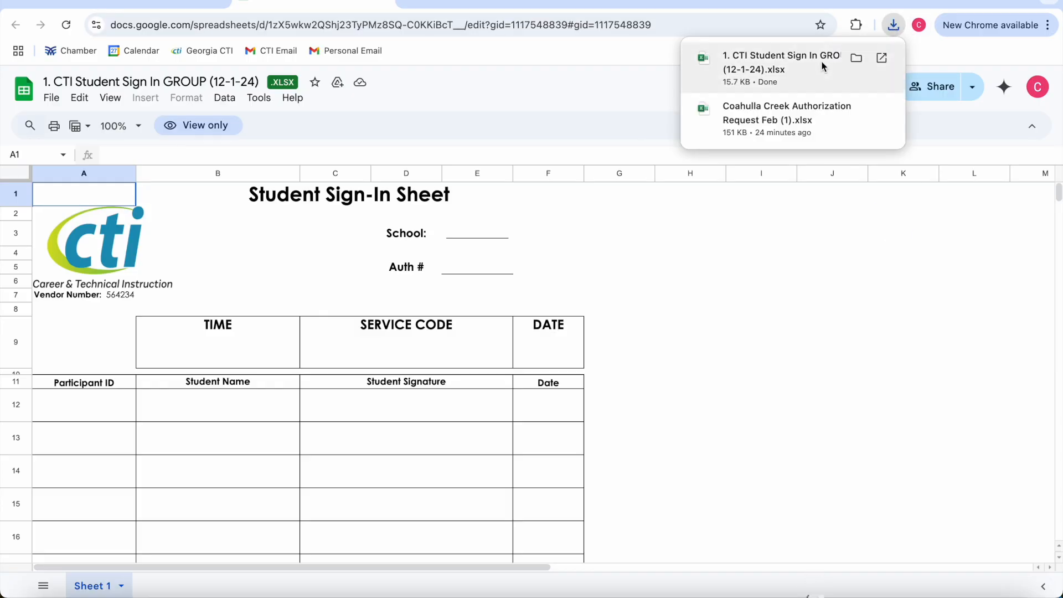
Step: Drag the downloaded '1. CTI Student Sign In GROUP (12-1-24).xlsx' onto the desktop
drag(786, 64, 662, 173)
key(ctrl+Right)
drag(686, 136, 707, 136)
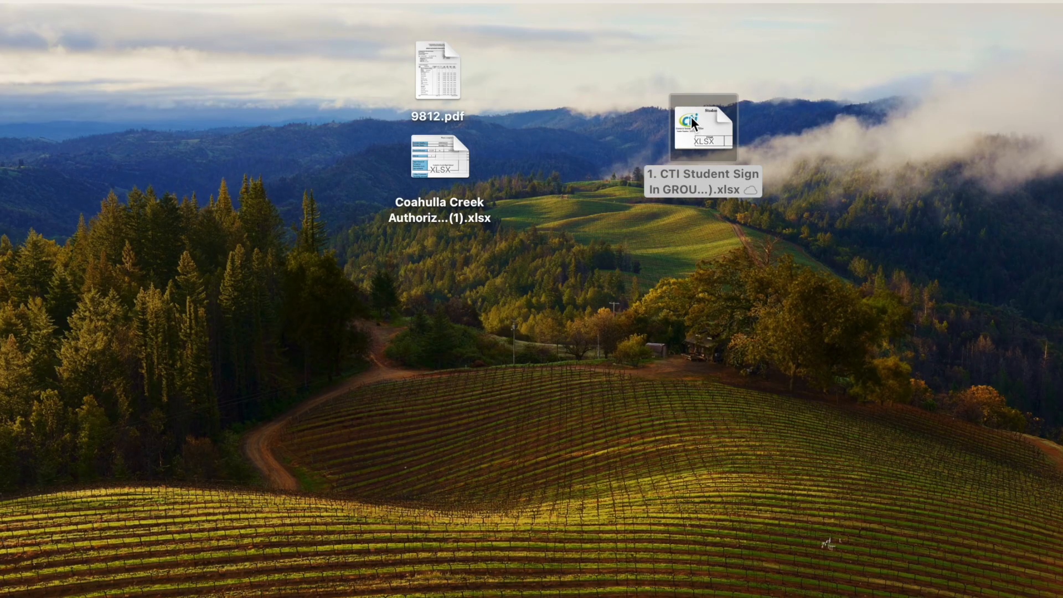
Step: Open the xlsx in Excel and inspect the TIME, SERVICE CODE, DATE headers and Auth # cell E5
double_click(686, 115)
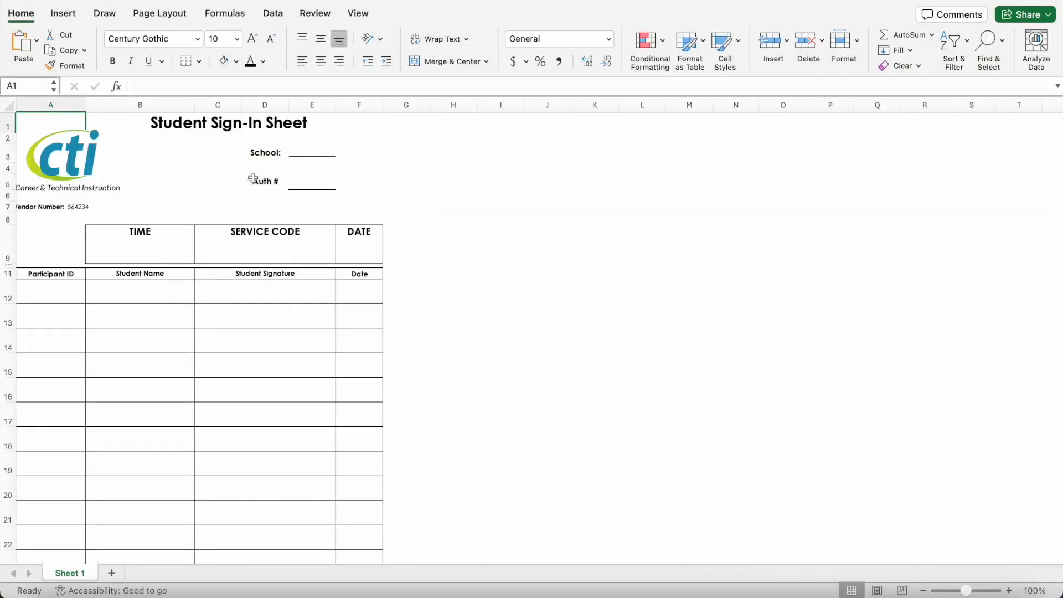
click(130, 242)
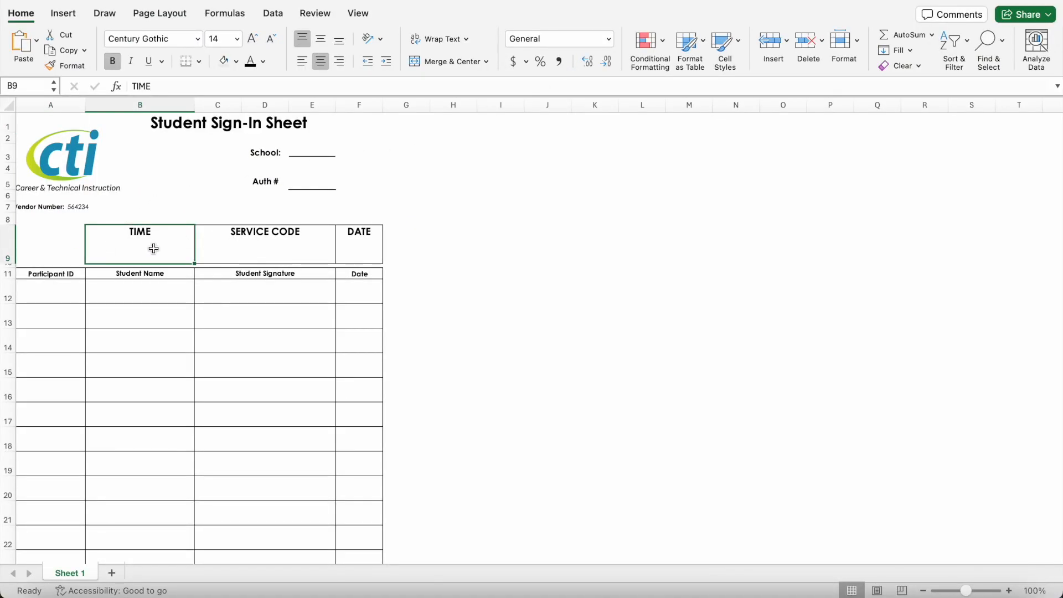
click(241, 247)
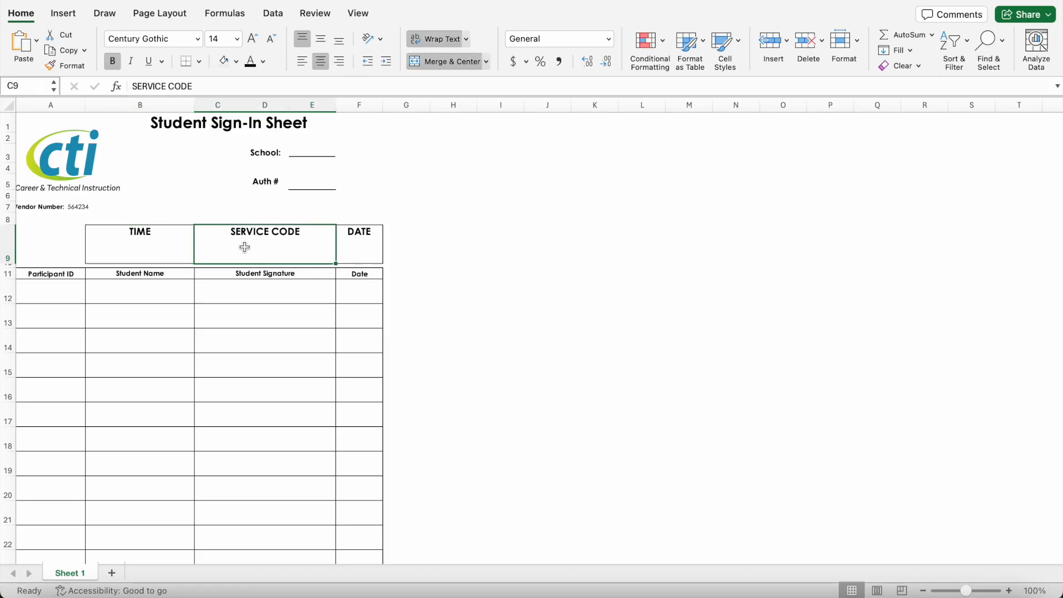
click(362, 251)
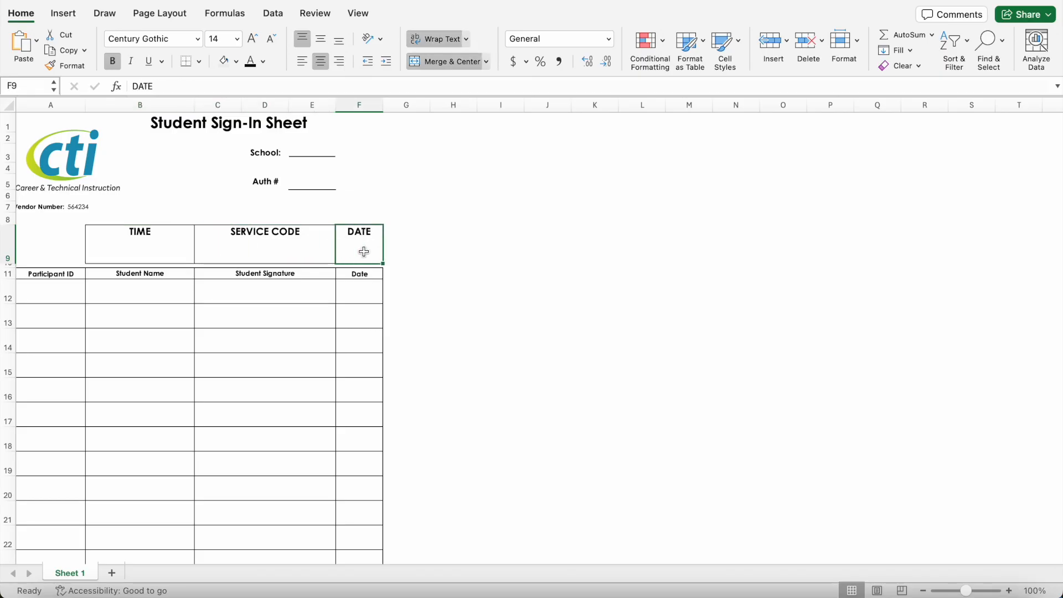
click(285, 250)
click(135, 242)
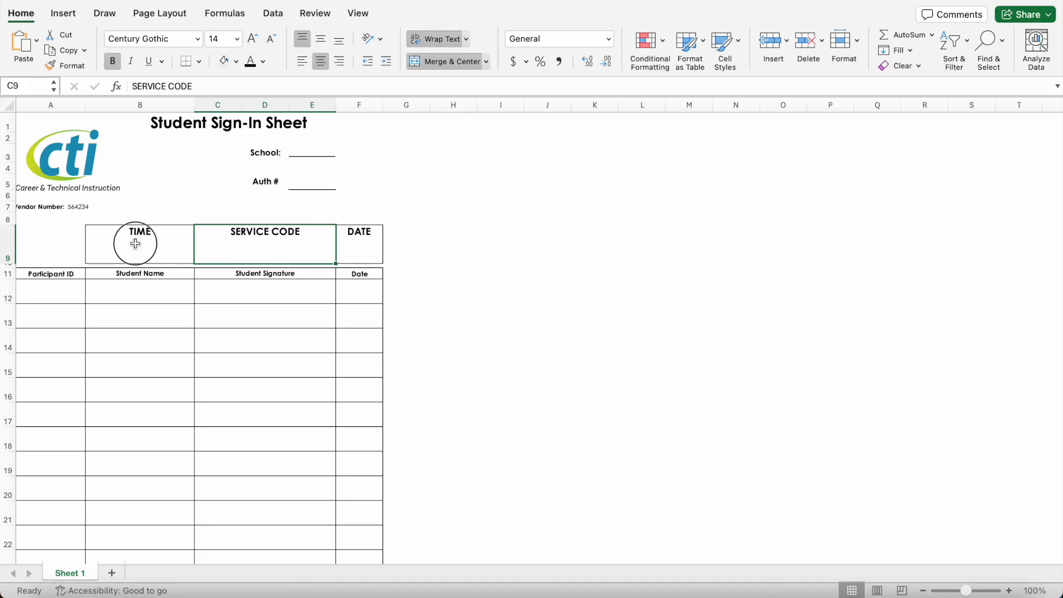
click(308, 185)
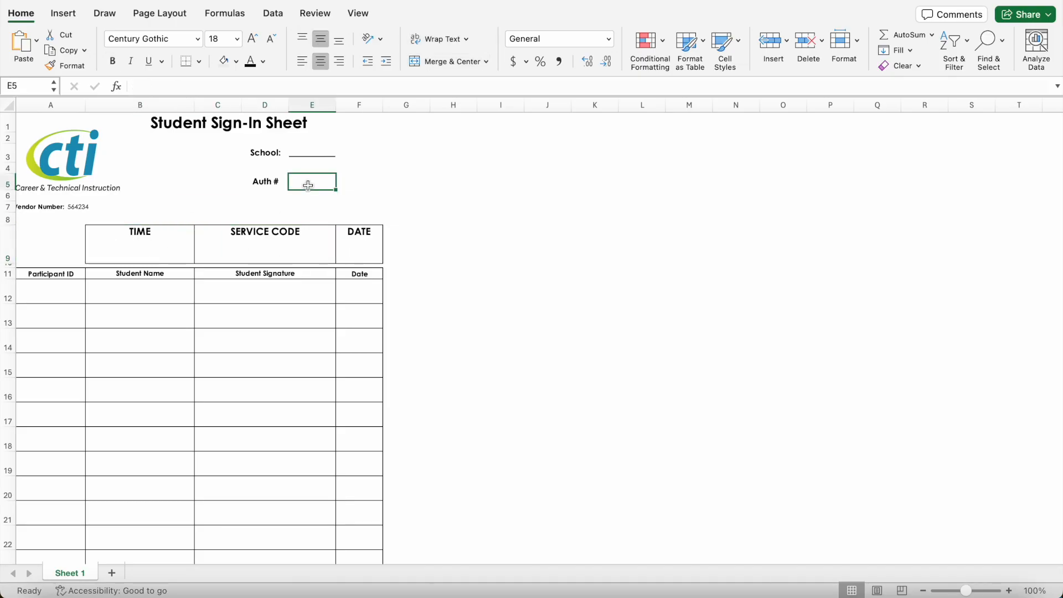
key(ctrl+Right)
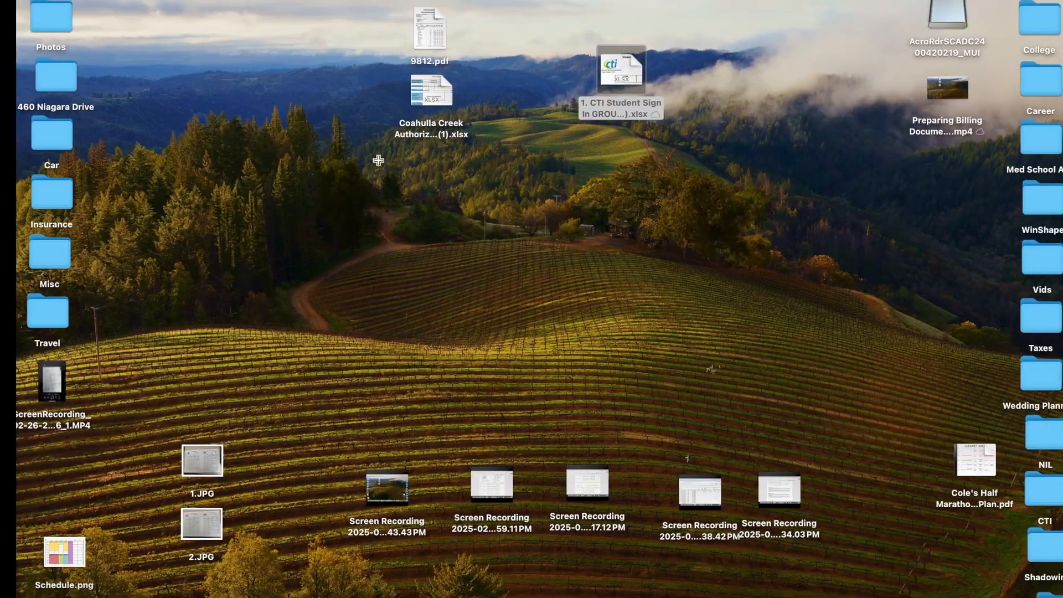
Step: Open 9812.pdf in Preview, enlarge it to read the authorization number, then return to Excel
click(429, 27)
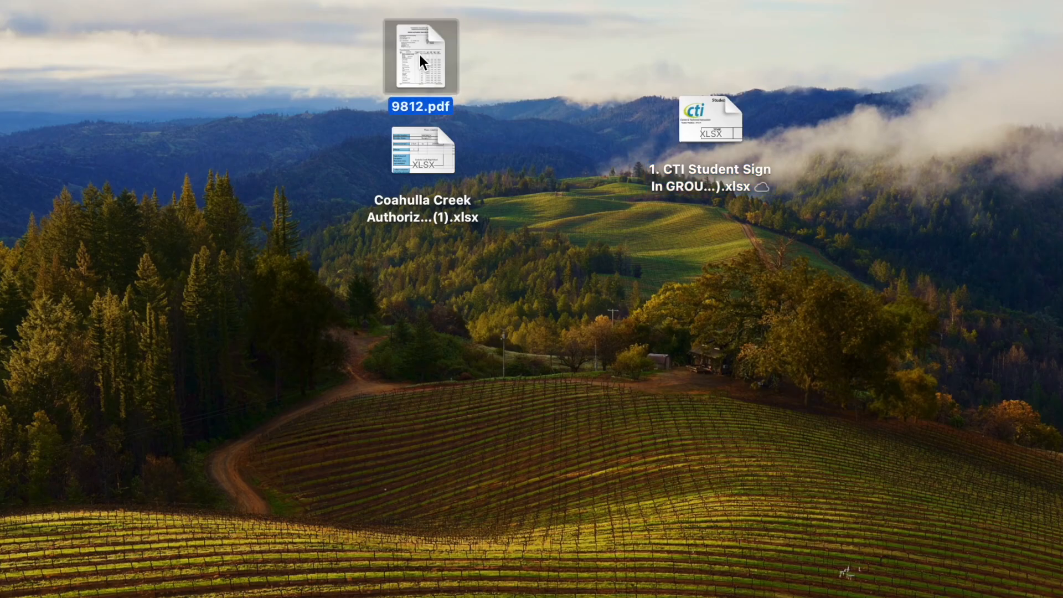
double_click(420, 55)
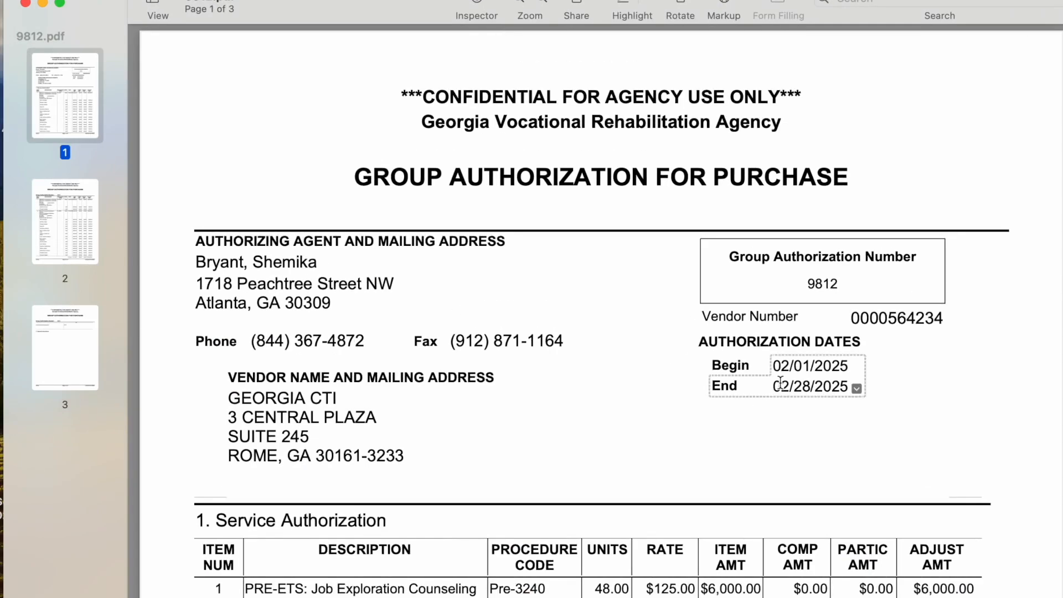
drag(1061, 306, 1060, 264)
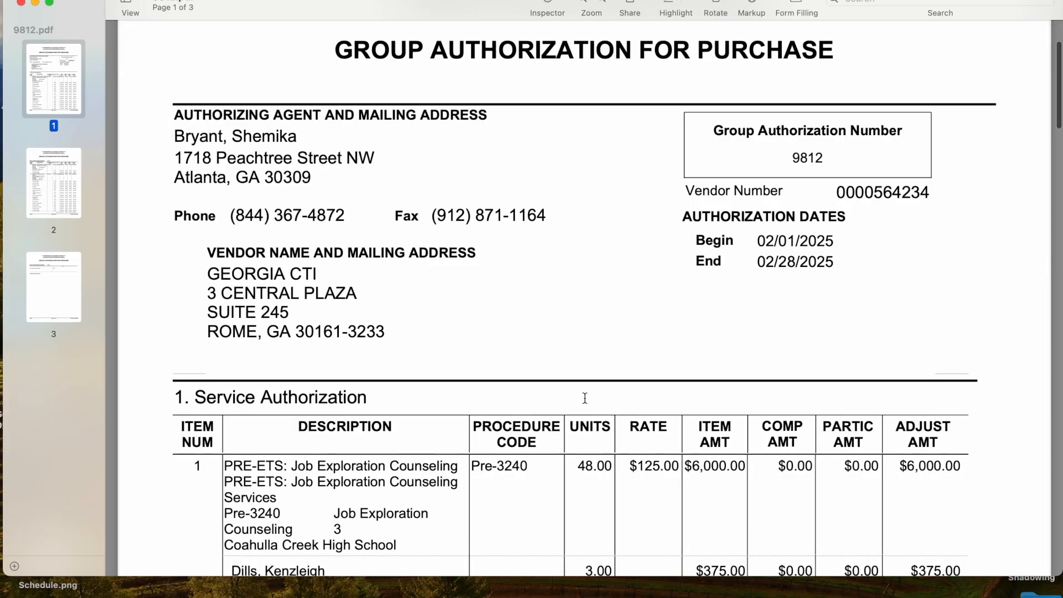
scroll(585, 398, up, 3)
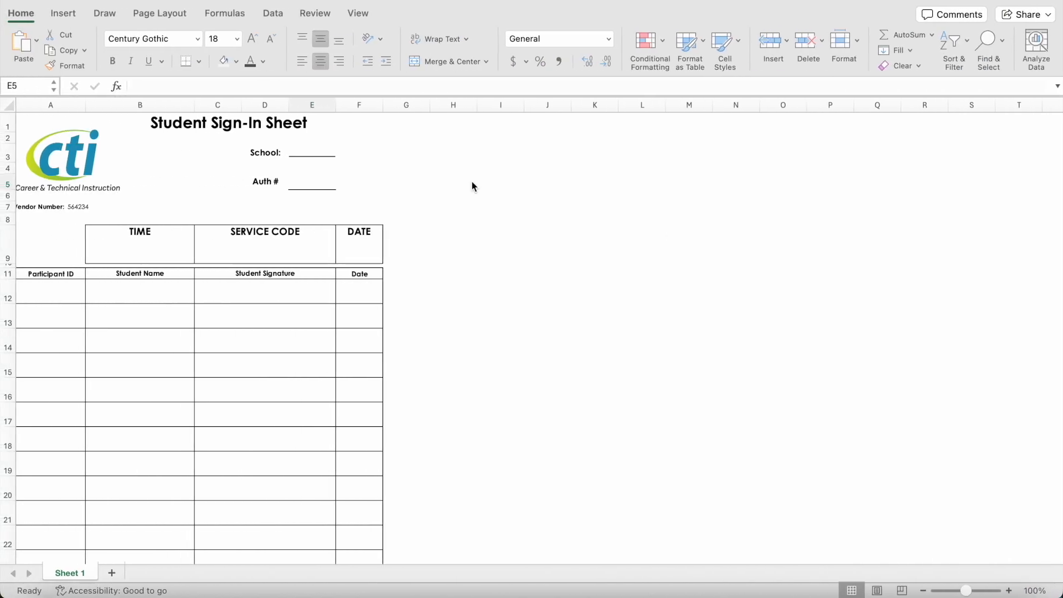
click(303, 179)
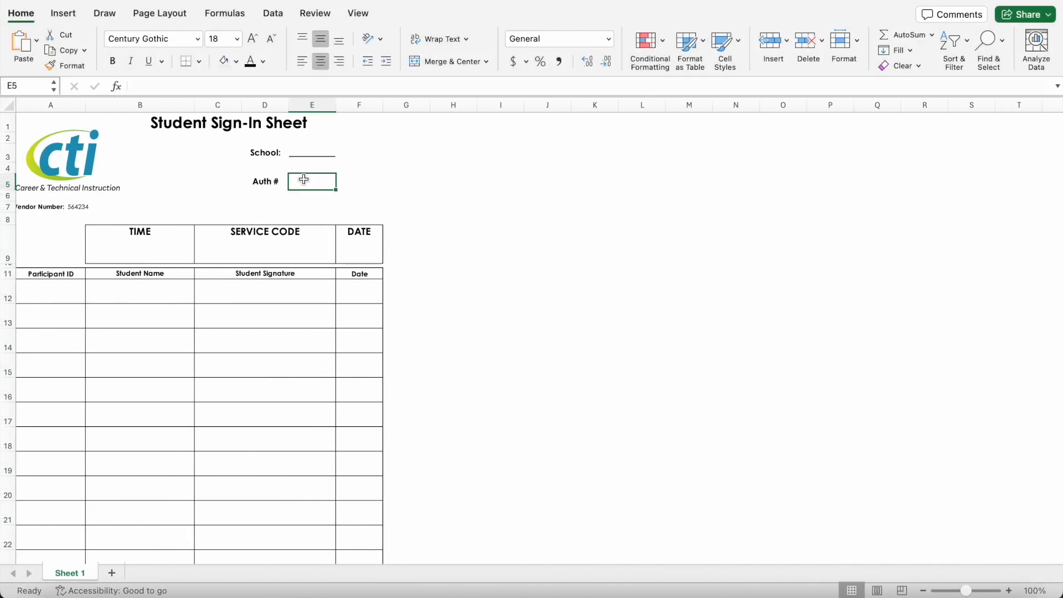
text(9812)
click(357, 194)
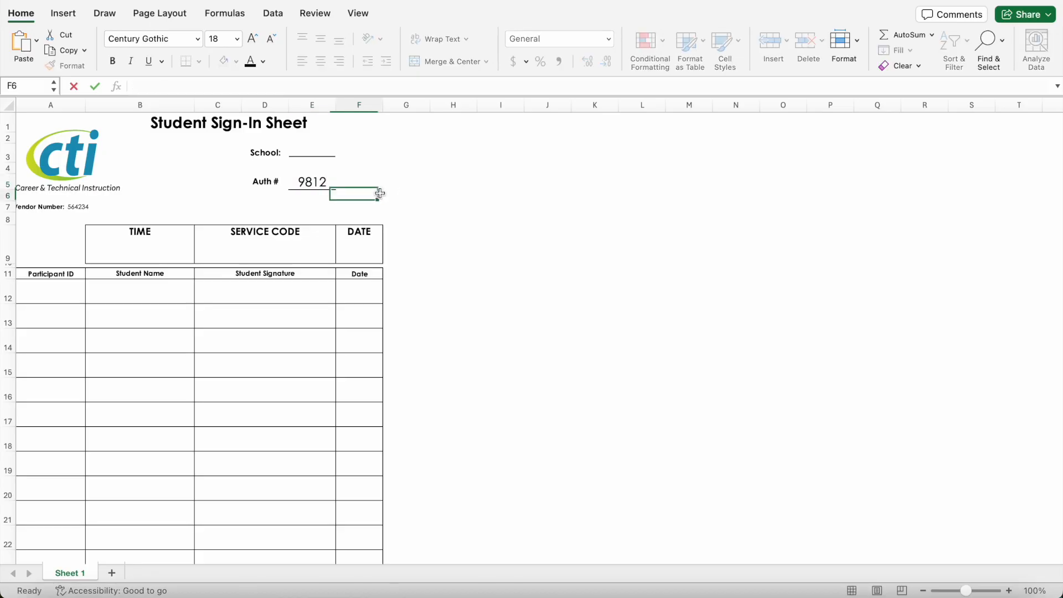
click(310, 153)
double_click(144, 85)
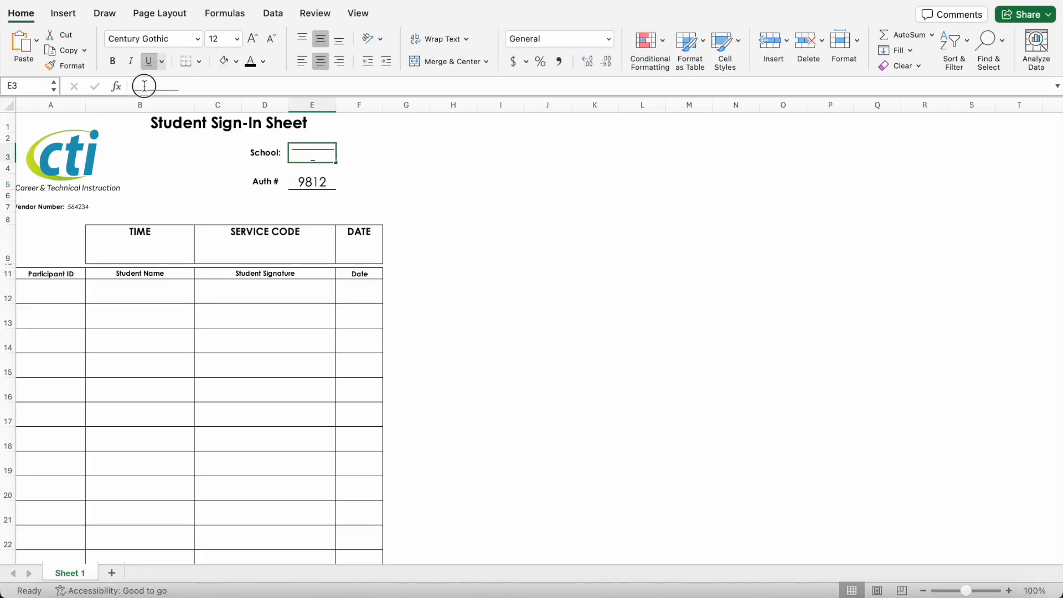
text(Coahulla Creek High School)
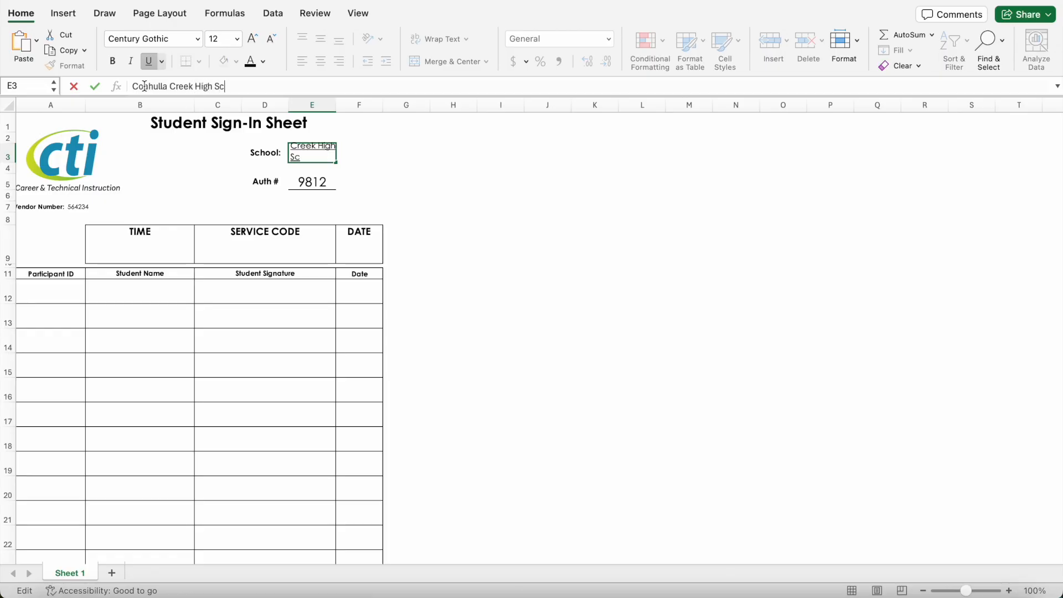
key(Return)
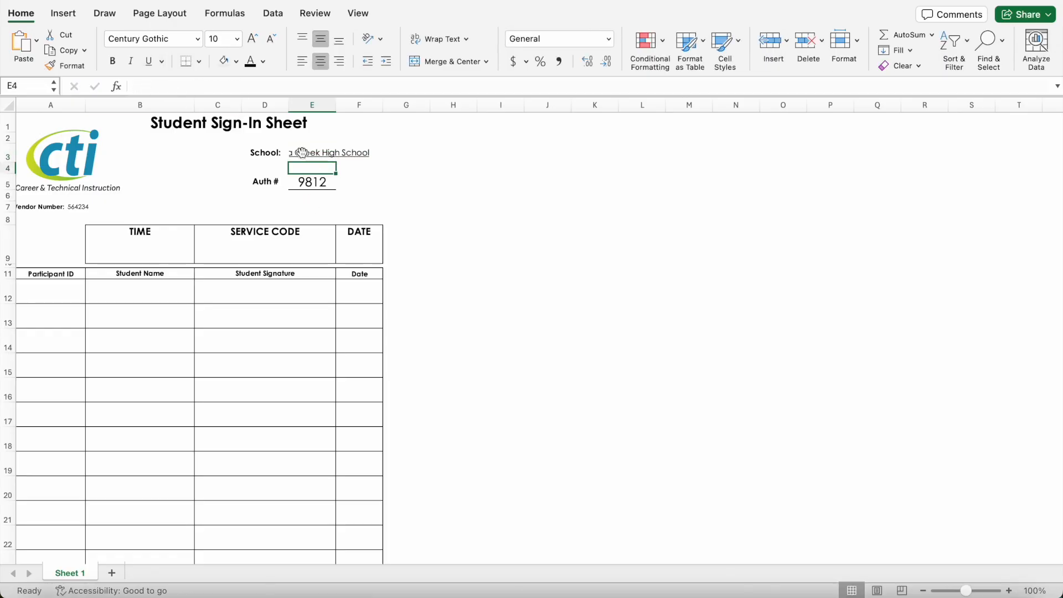
Step: Shorten the school name to 'Coahulla Creek HS'
click(298, 155)
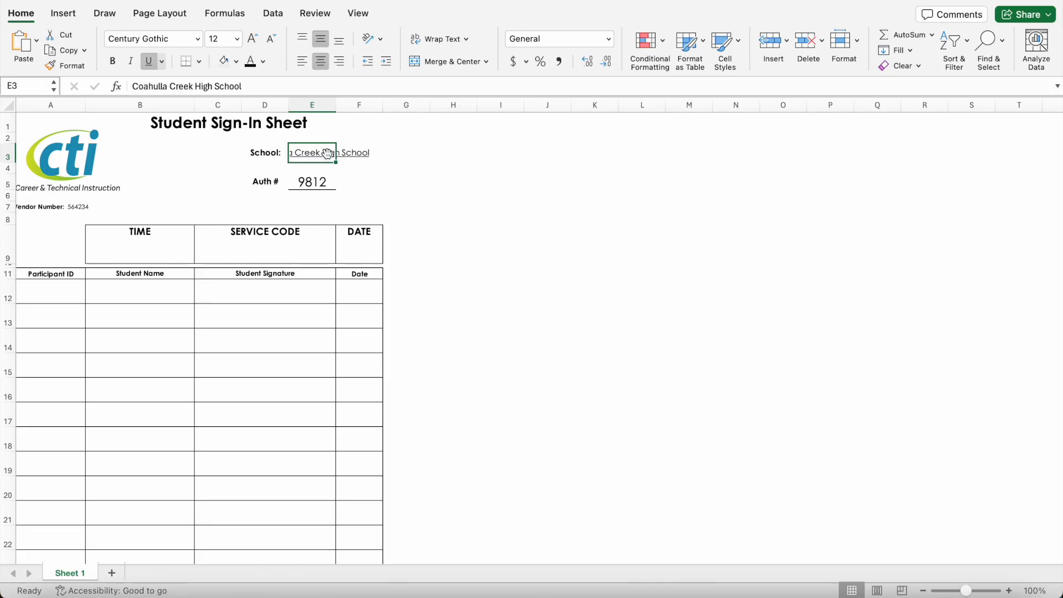
drag(240, 86, 200, 88)
text(S)
click(407, 180)
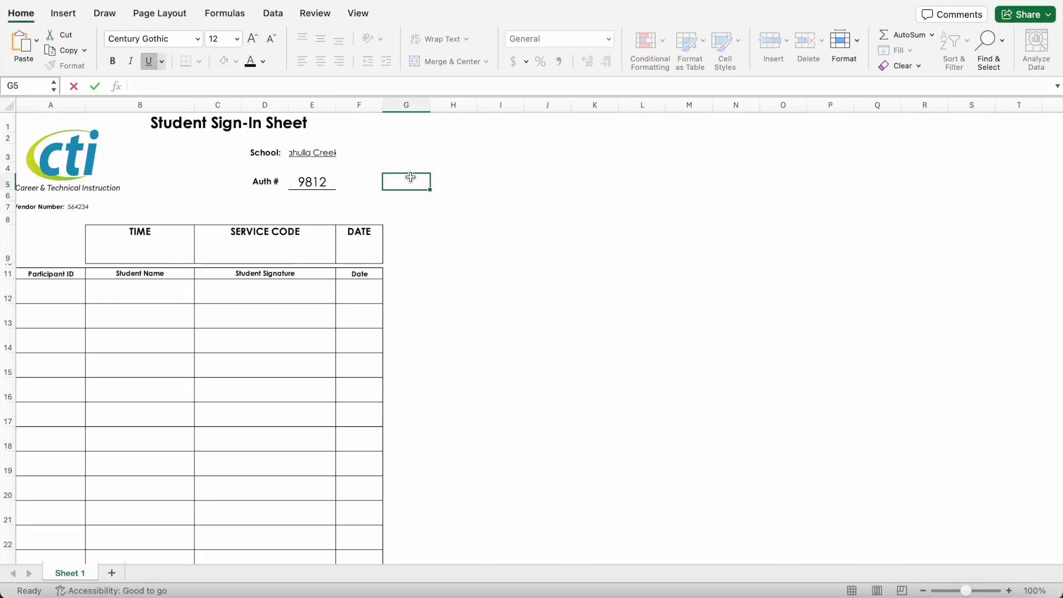
Step: Merge E3:F3 and left-align the school name Coahulla Creek HS
click(302, 151)
drag(302, 151, 357, 148)
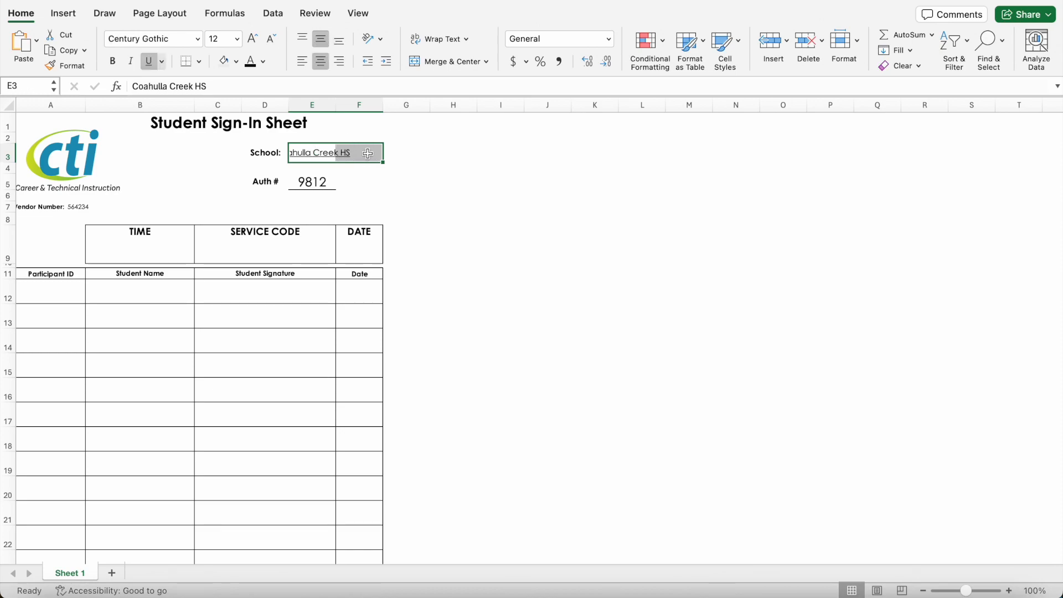
click(448, 62)
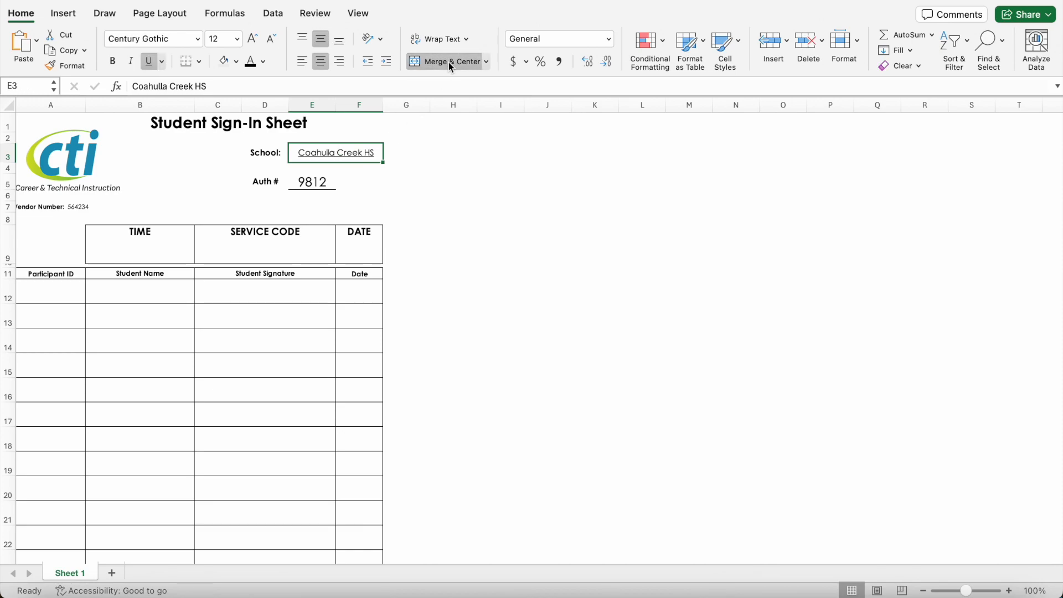
click(458, 183)
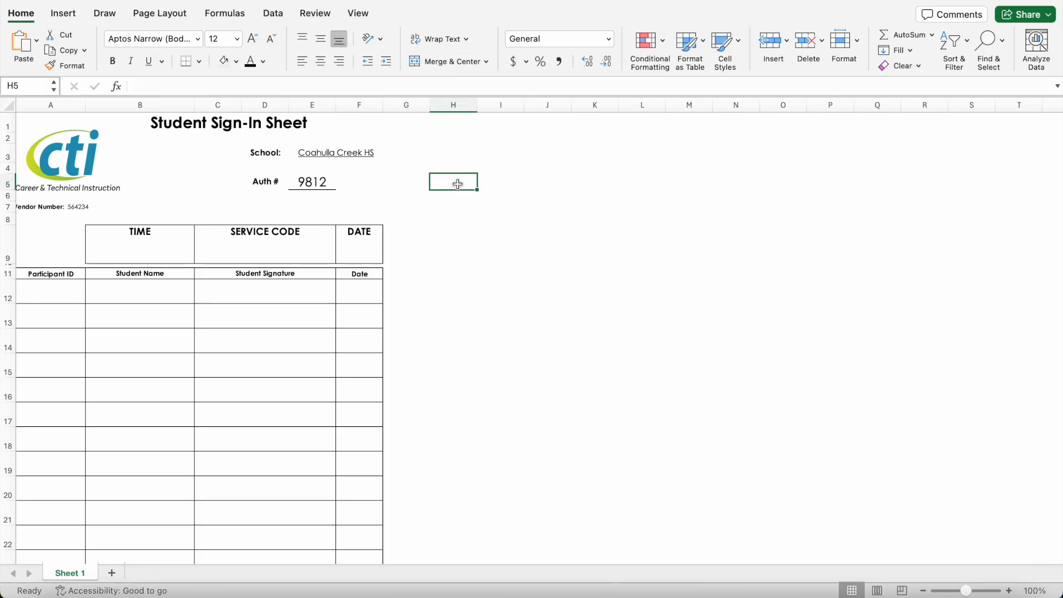
click(352, 153)
click(303, 63)
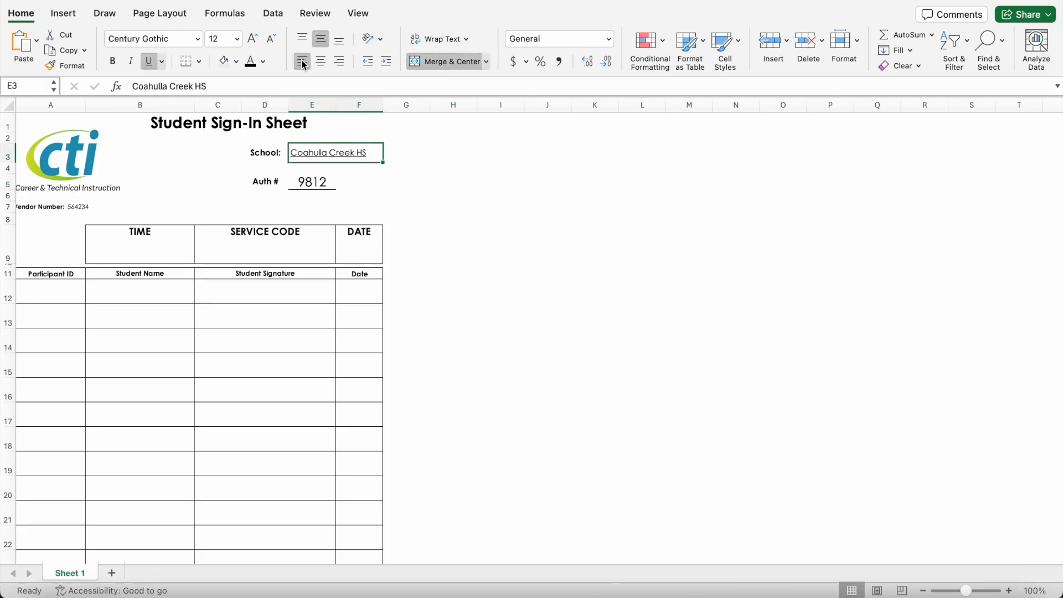
click(460, 183)
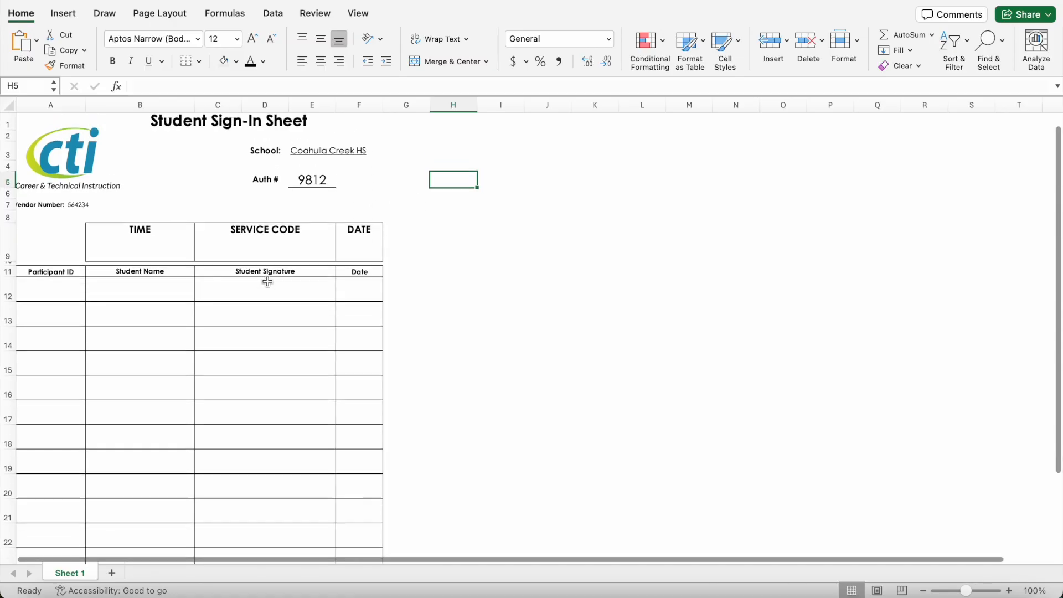
key(ctrl+Right)
Step: Type the first student's full name from the authorization list into Student Name cell B12
scroll(273, 277, down, 10)
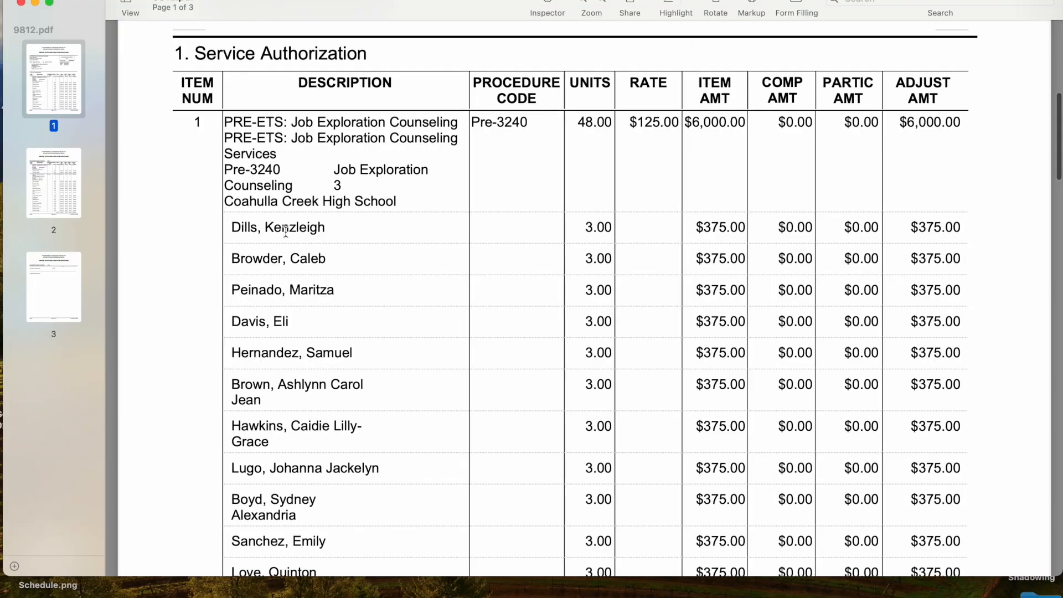
key(ctrl+Left)
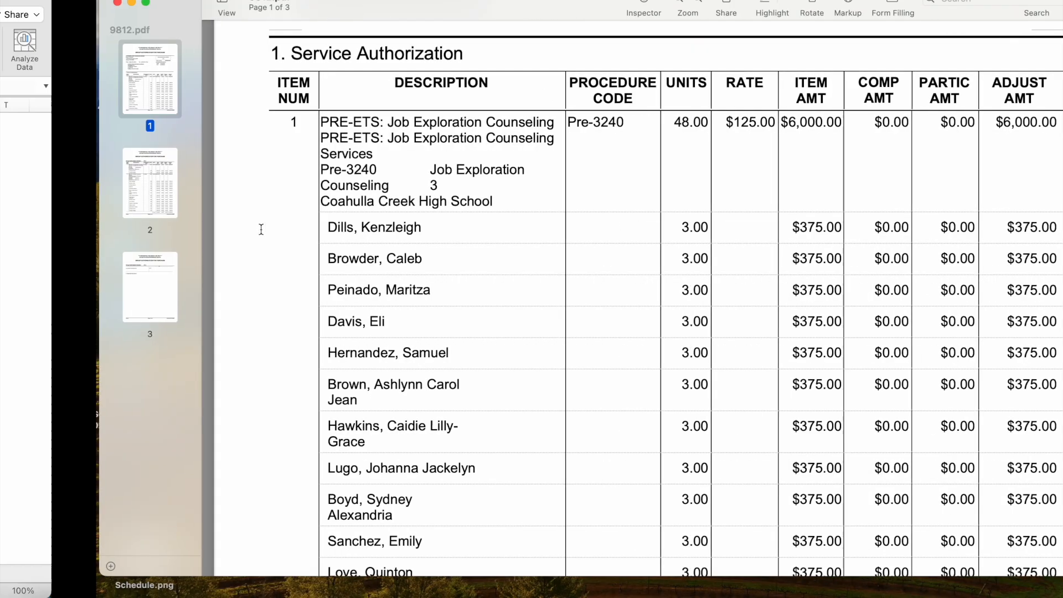
click(124, 293)
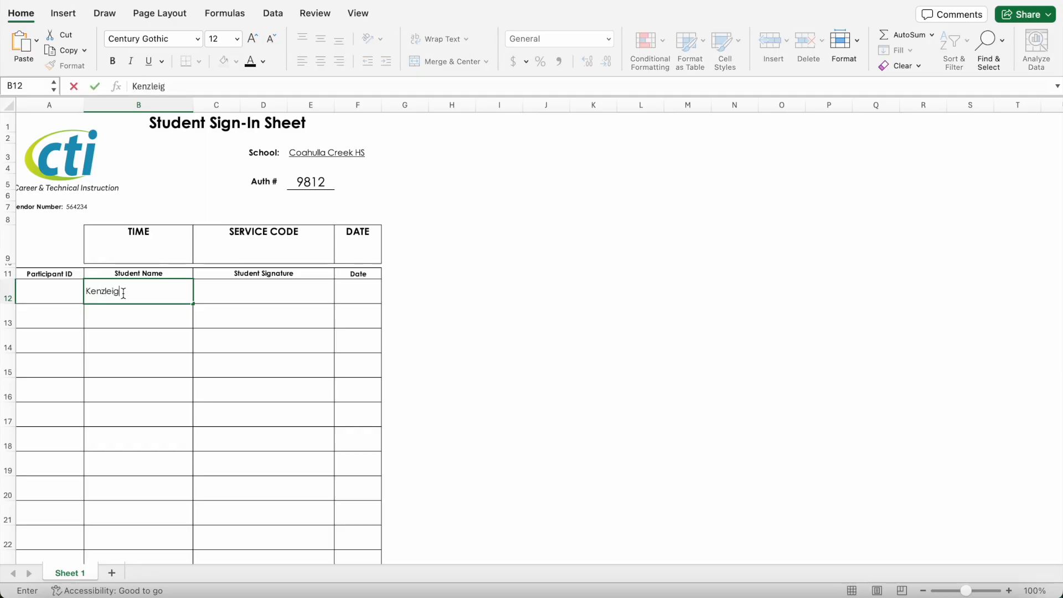
click(57, 281)
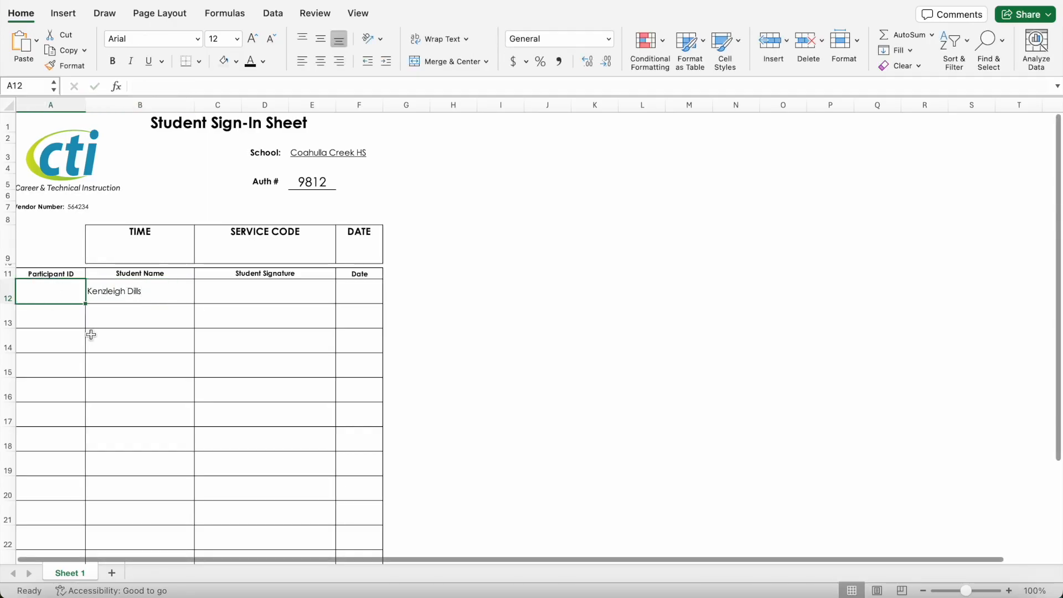
key(ctrl+Right)
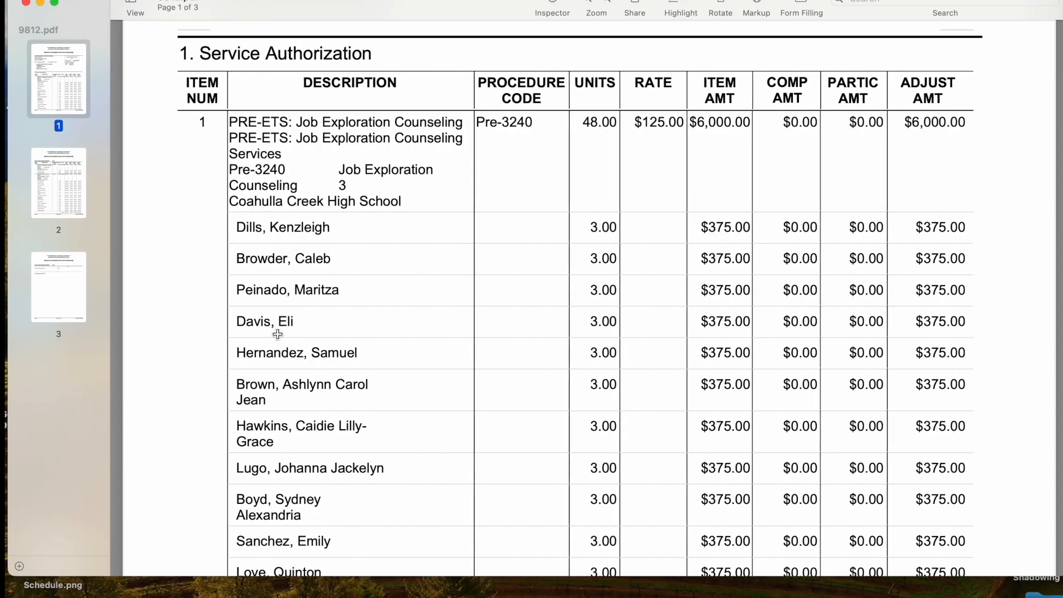
Step: Close the PDF and find the student's participant ID on the Coahulla Creek workbook's Students Requested sheet
click(20, 3)
double_click(462, 159)
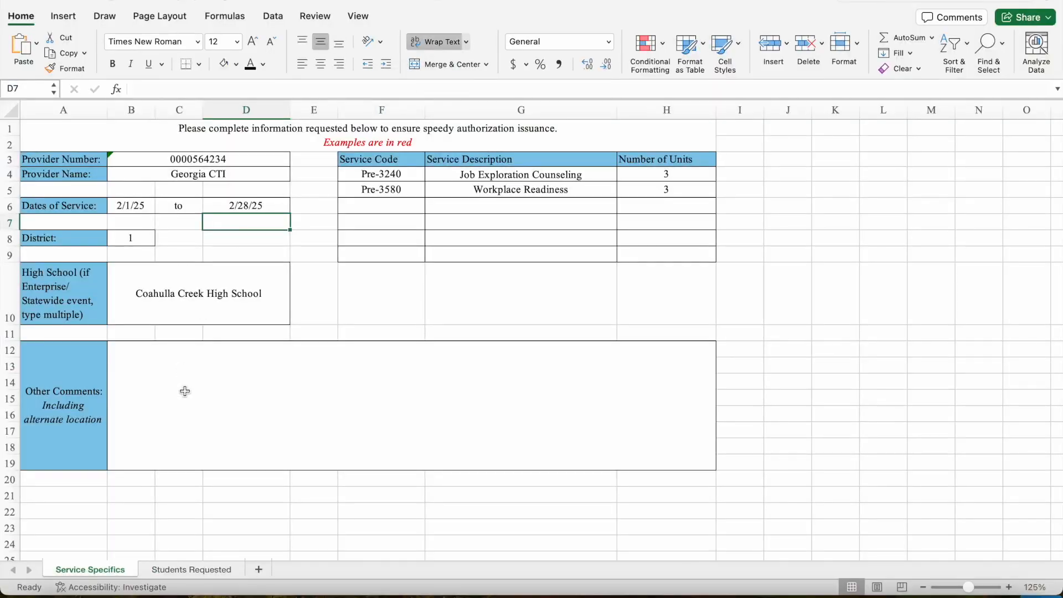
click(189, 570)
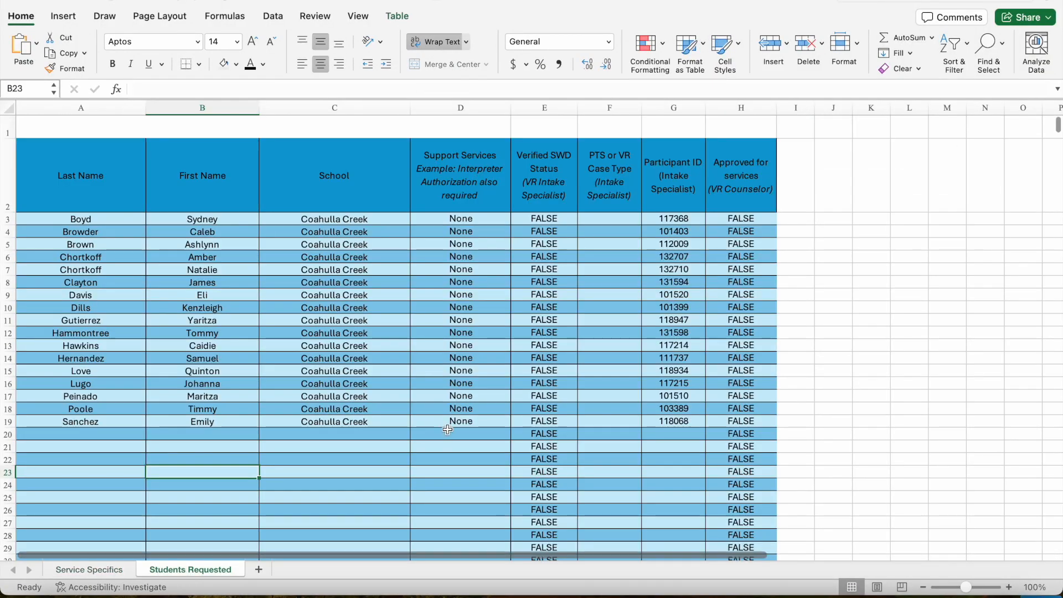
click(16, 309)
click(684, 307)
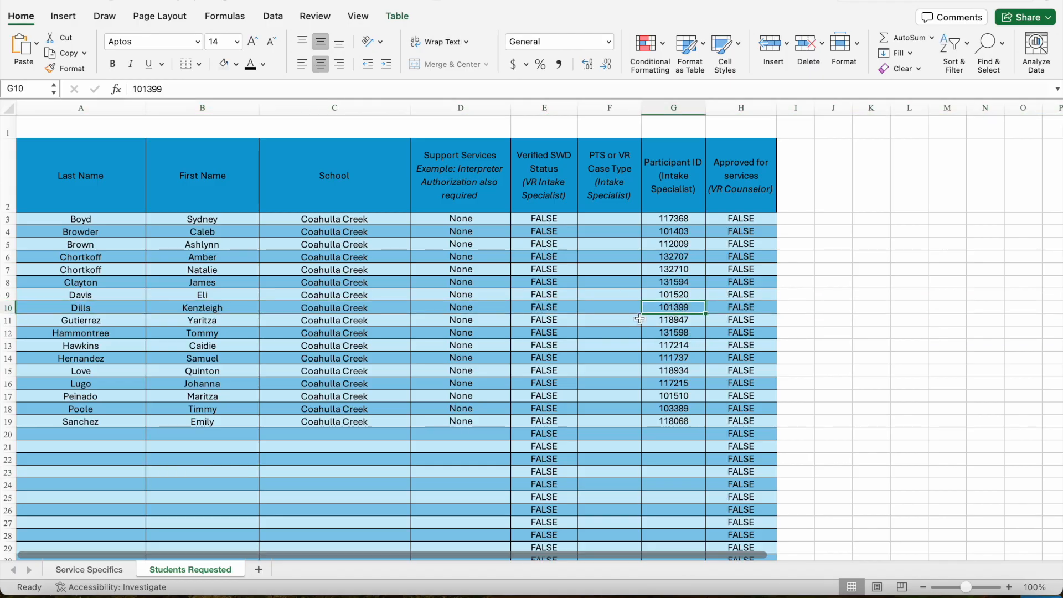
Step: Enter that participant ID into cell A12 of the sign-in sheet
key(ctrl+Left)
click(159, 346)
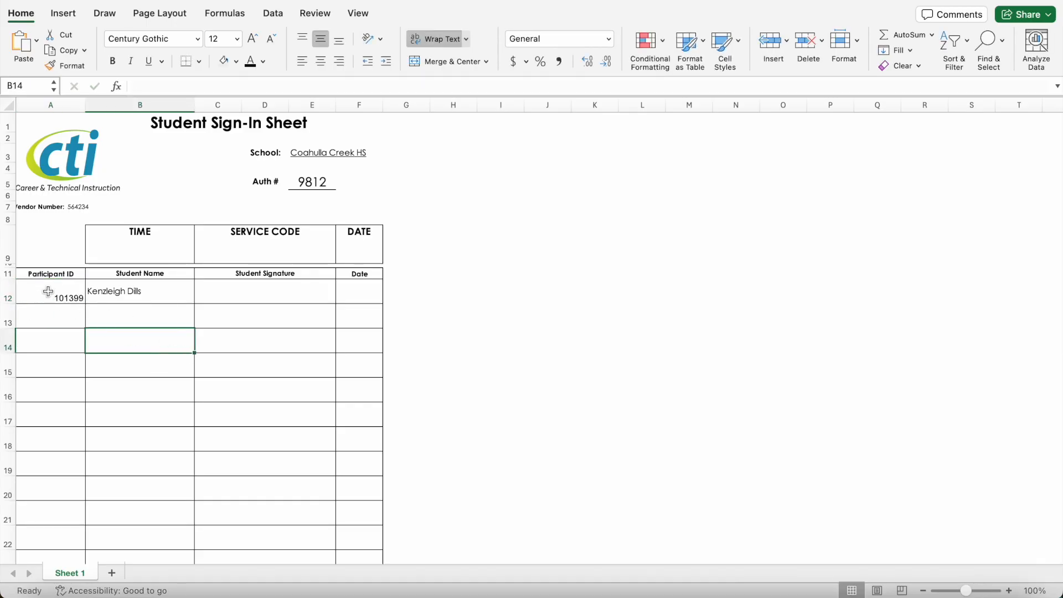
click(121, 294)
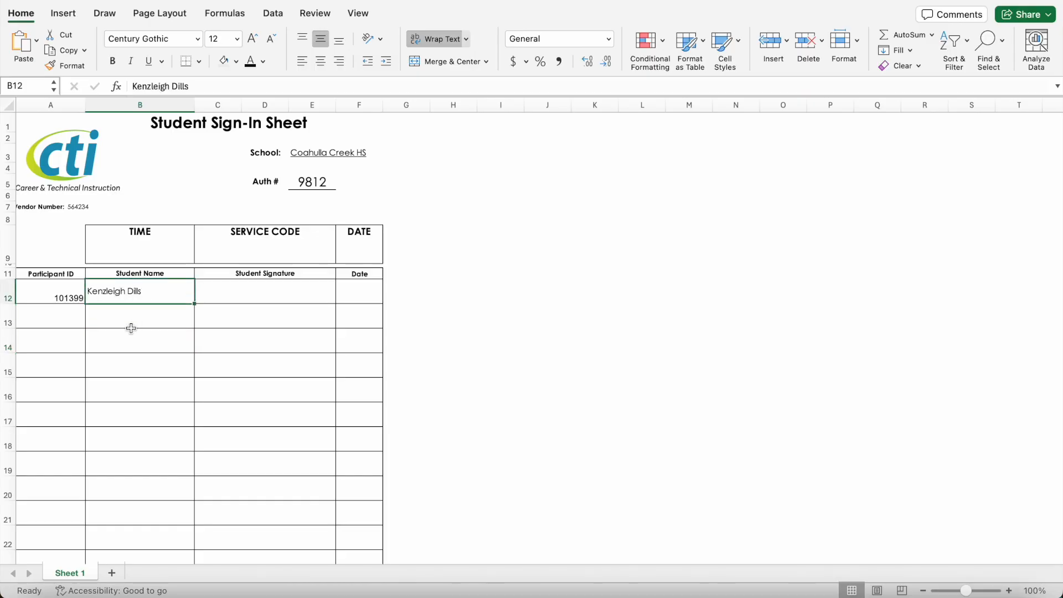
Step: Set the participant ID in A12 to the Century Gothic font
click(66, 292)
click(141, 37)
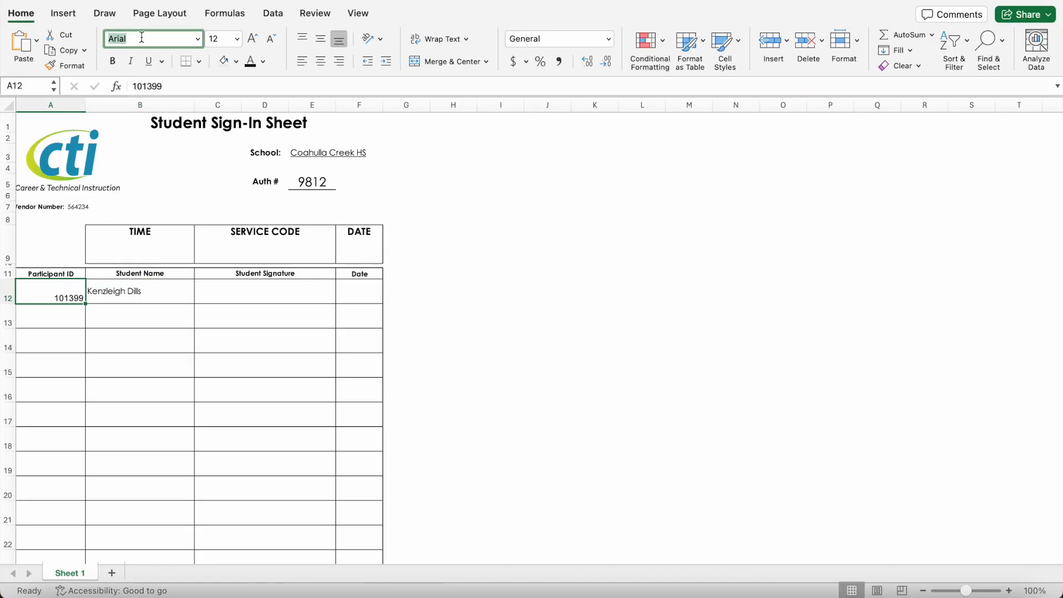
text(Century Gothic)
key(Return)
click(154, 308)
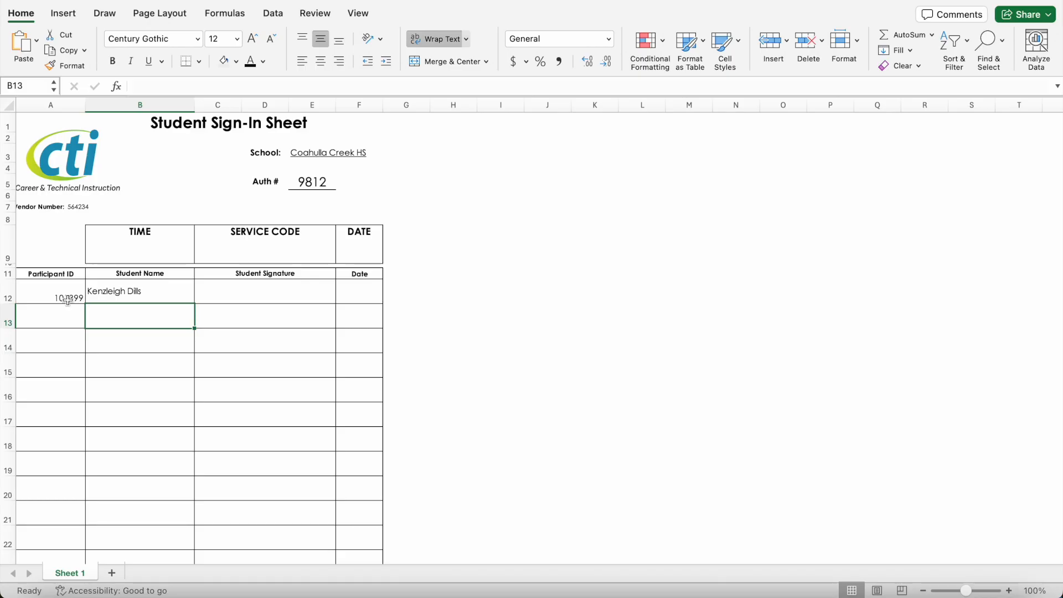
Step: Middle-align and centre the first student's ID and name in A12:B12
drag(66, 295, 131, 296)
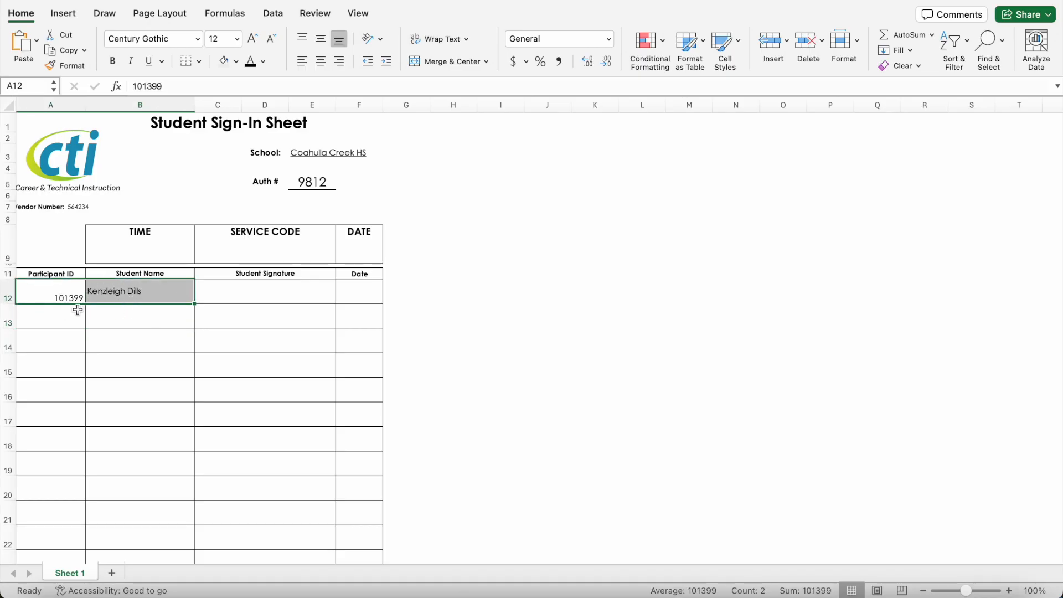
scroll(85, 331, down, 3)
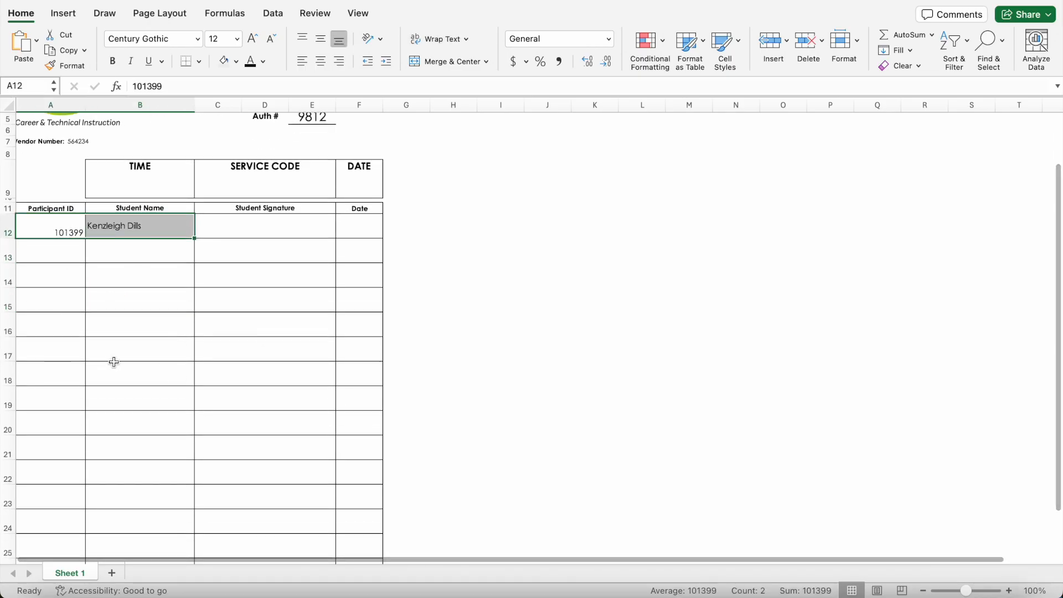
click(78, 318)
scroll(78, 318, up, 3)
drag(65, 297, 152, 288)
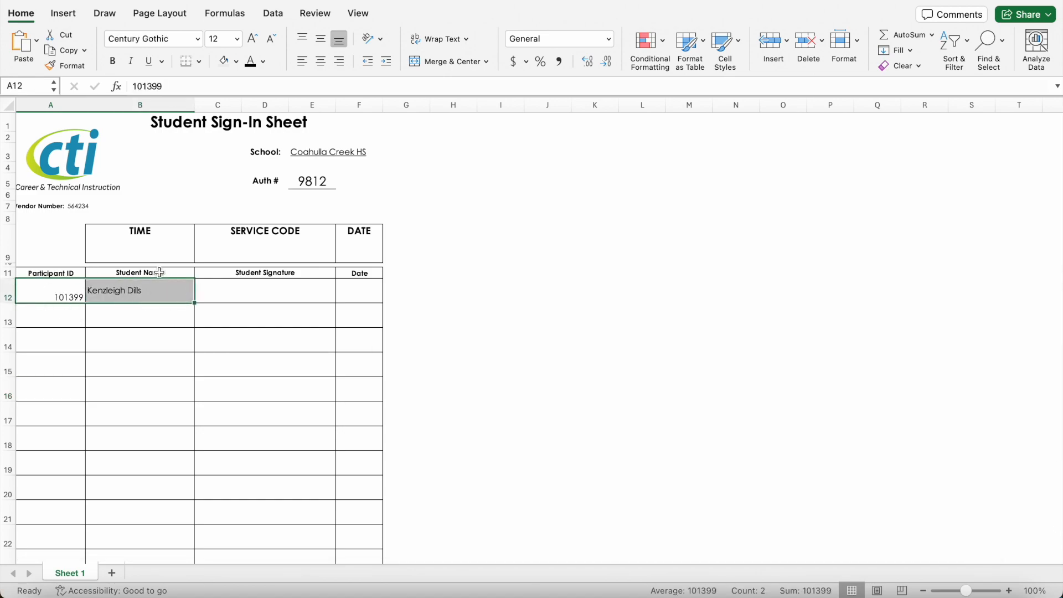
click(321, 39)
click(321, 61)
click(324, 369)
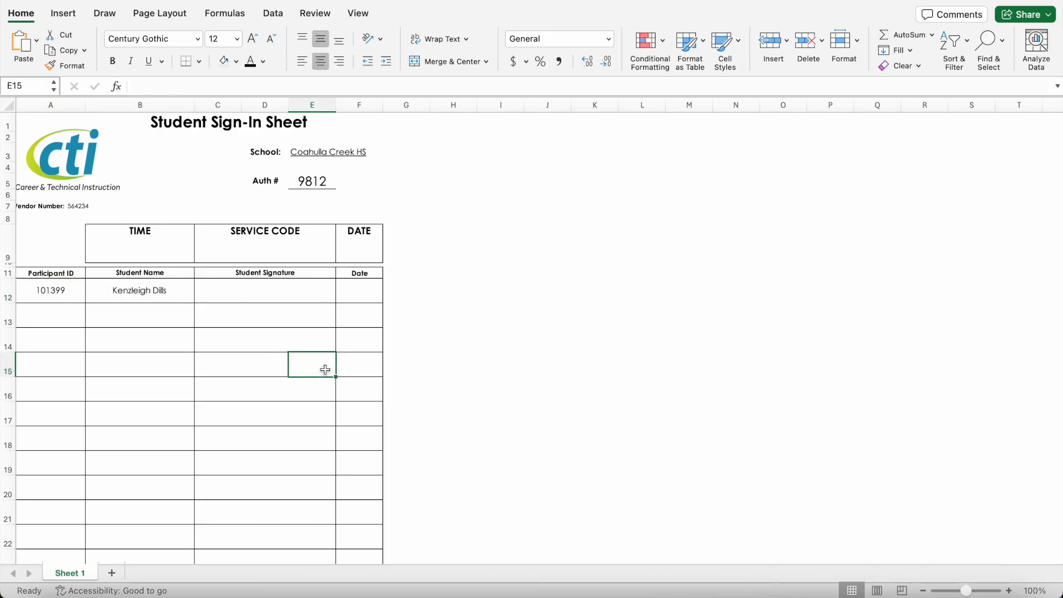
scroll(242, 357, down, 1)
scroll(242, 357, up, 1)
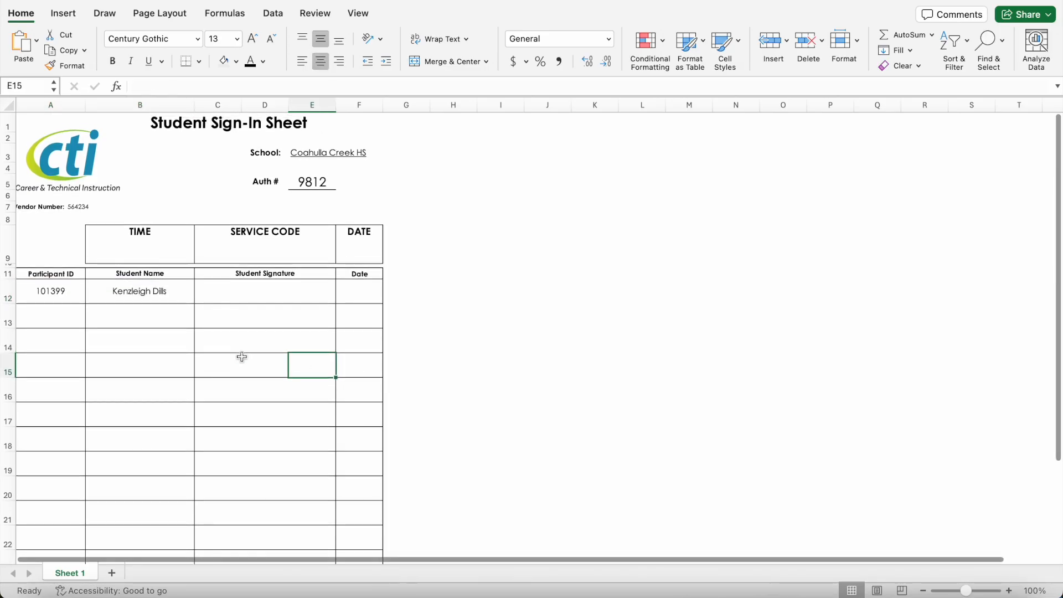
scroll(242, 357, down, 1)
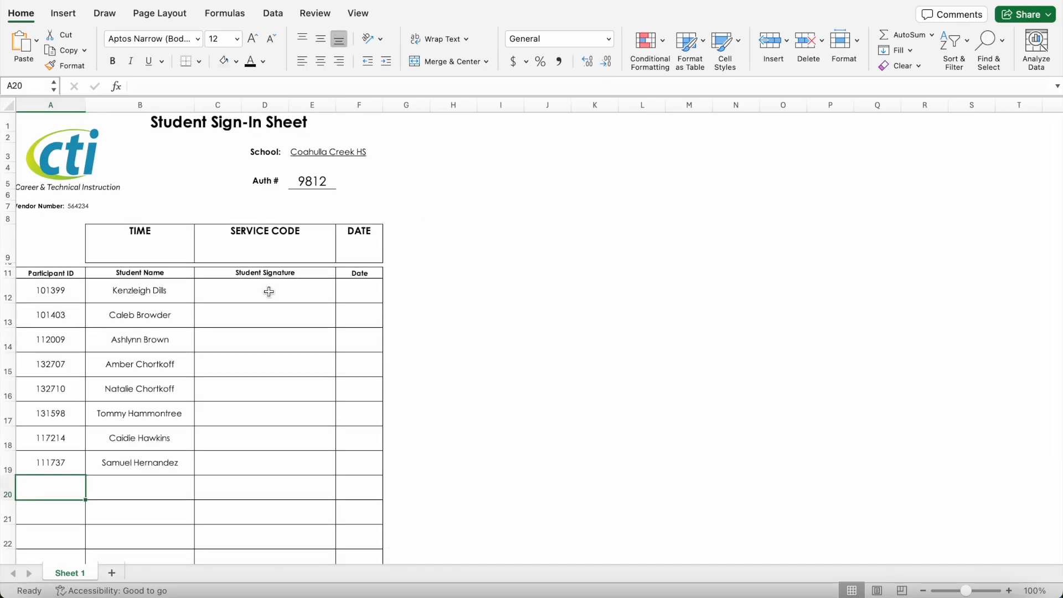
scroll(269, 292, down, 10)
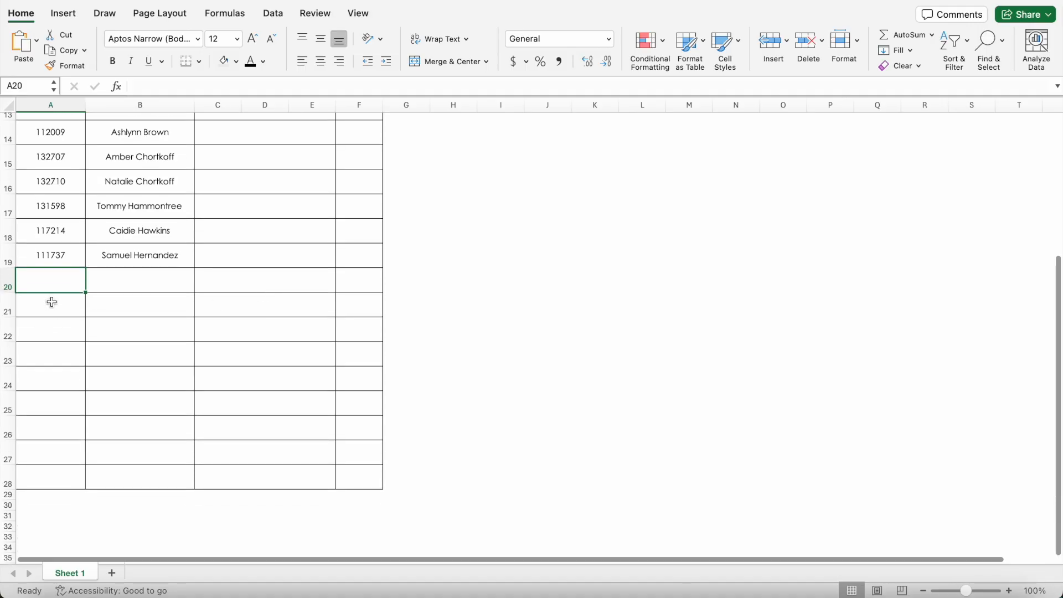
Step: Delete cells A20:F28, shifting cells up, and return to the top of the sheet
scroll(110, 318, up, 1)
scroll(111, 317, up, 1)
drag(57, 321, 359, 519)
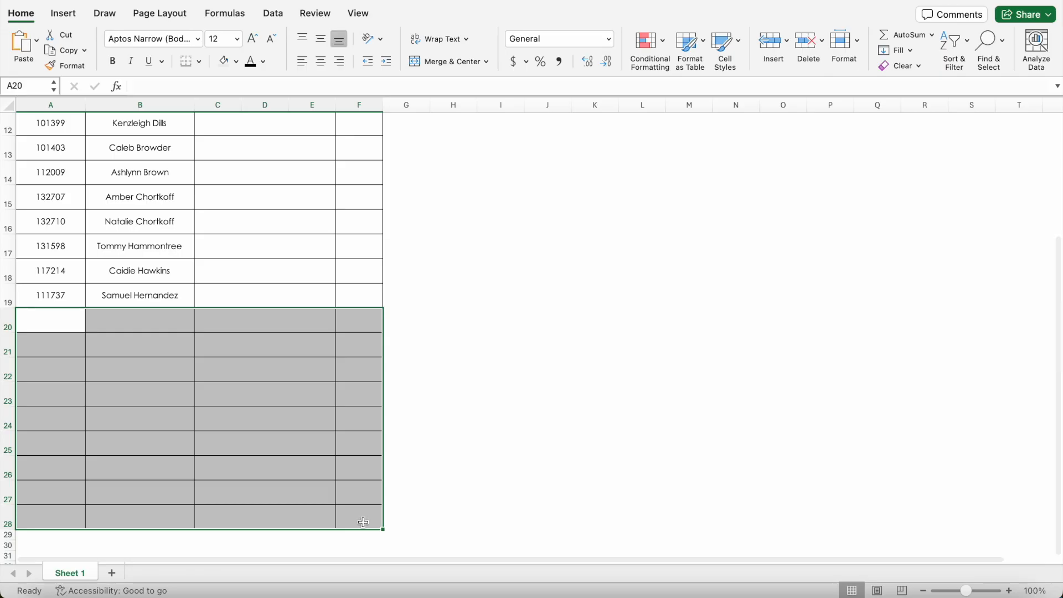
right_click(341, 431)
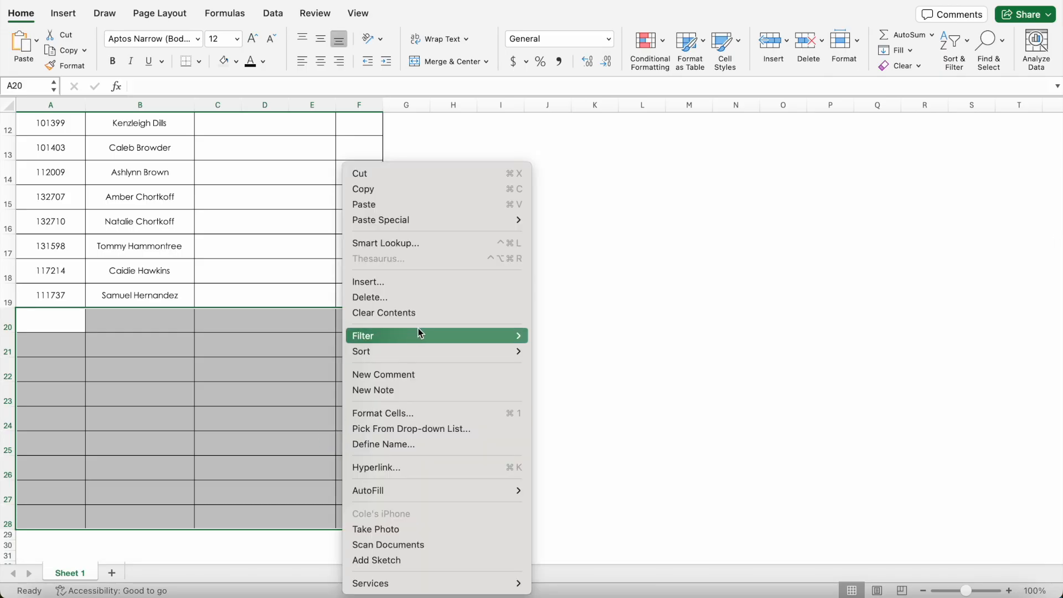
click(416, 297)
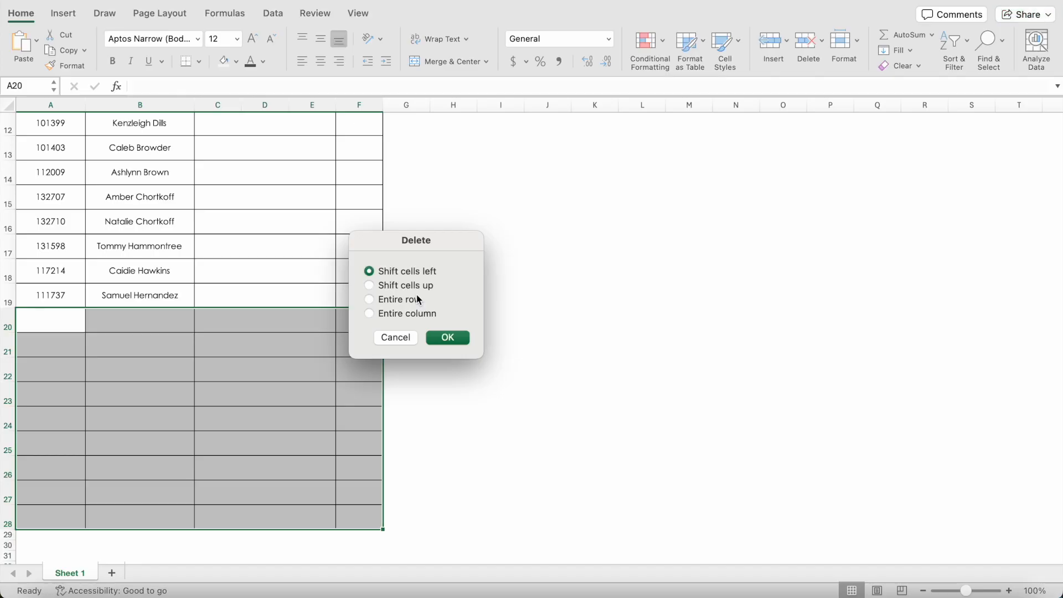
click(451, 340)
click(554, 394)
scroll(322, 311, up, 3)
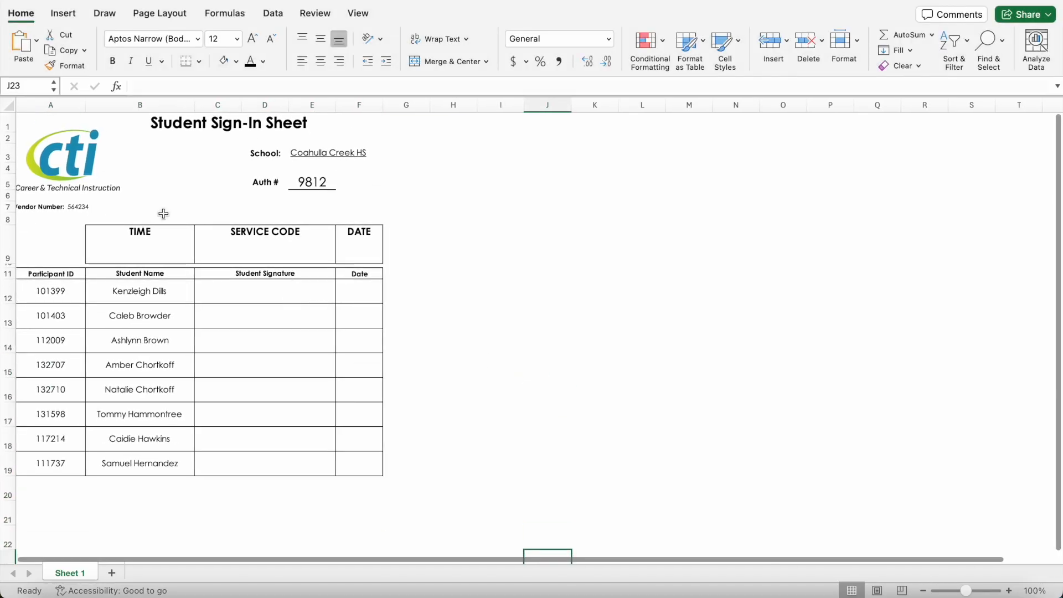
scroll(75, 335, left, 1)
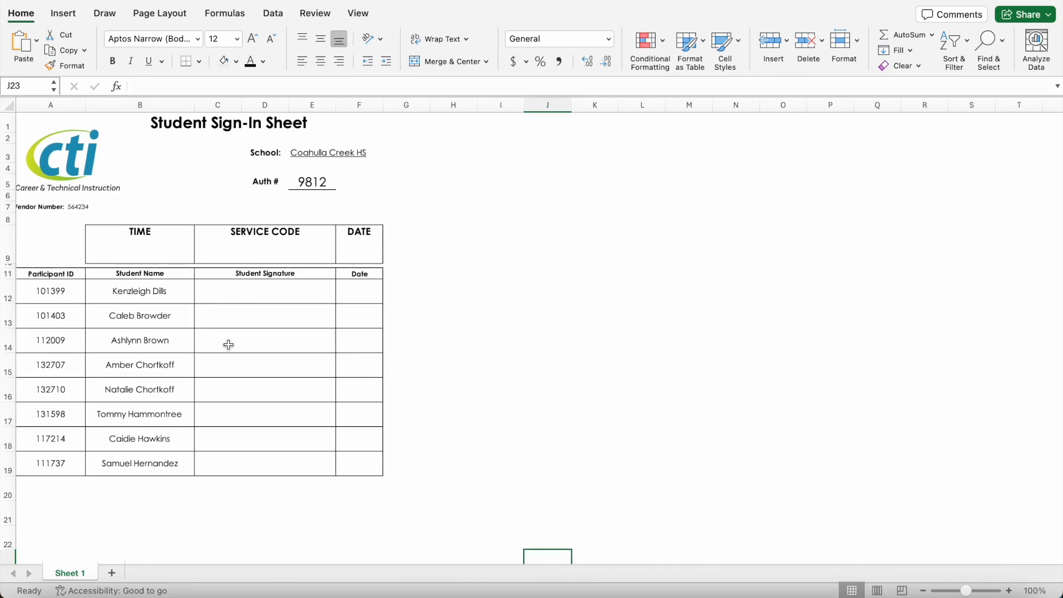
scroll(227, 345, up, 1)
Step: In the Print dialog, choose Narrow Margins so the sheet fits on 1 page, then cancel
key(super+p)
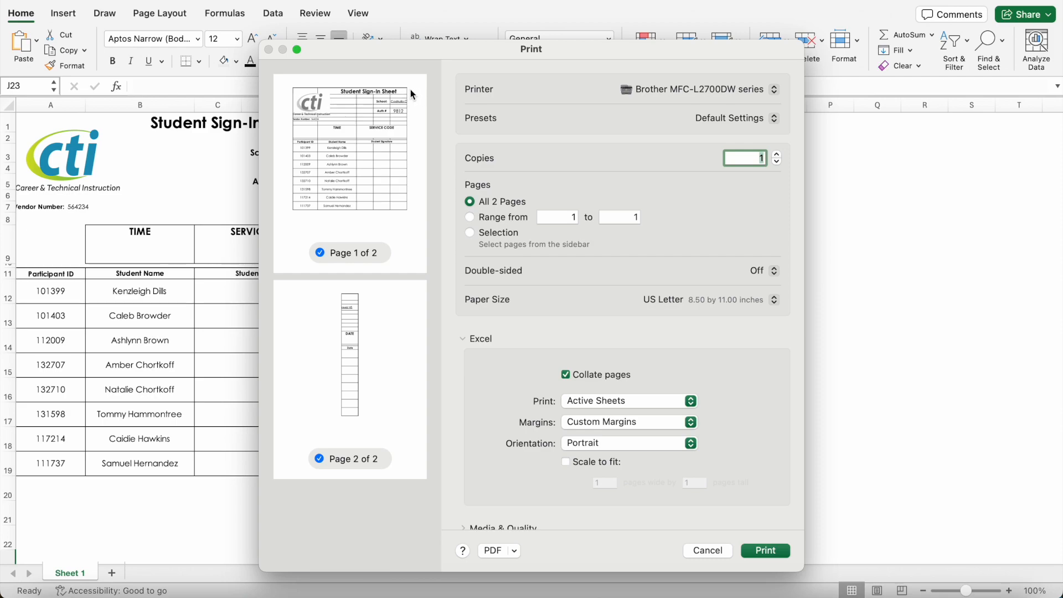
click(709, 551)
click(613, 423)
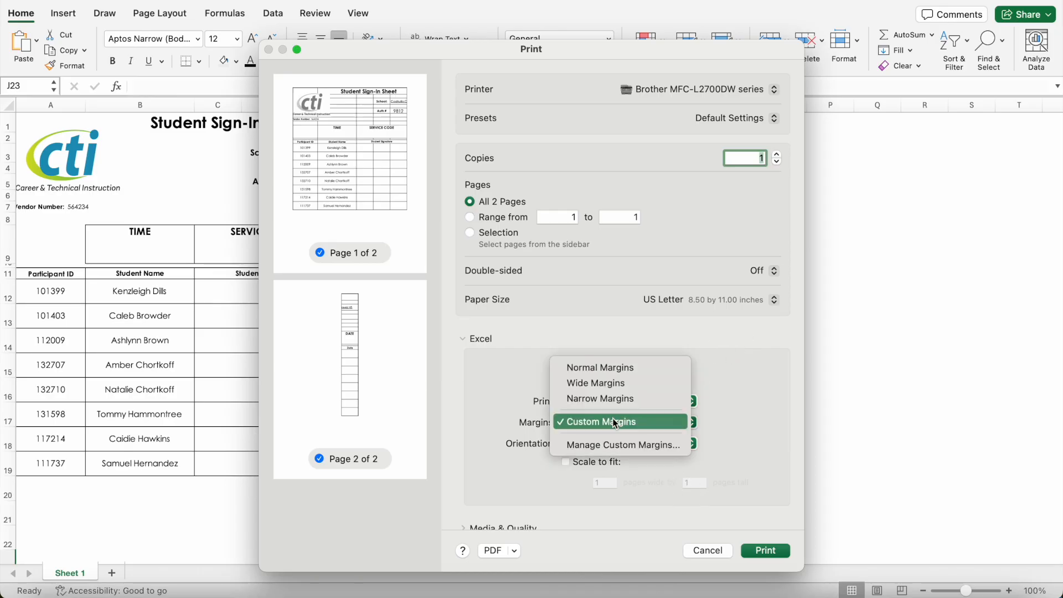
click(615, 399)
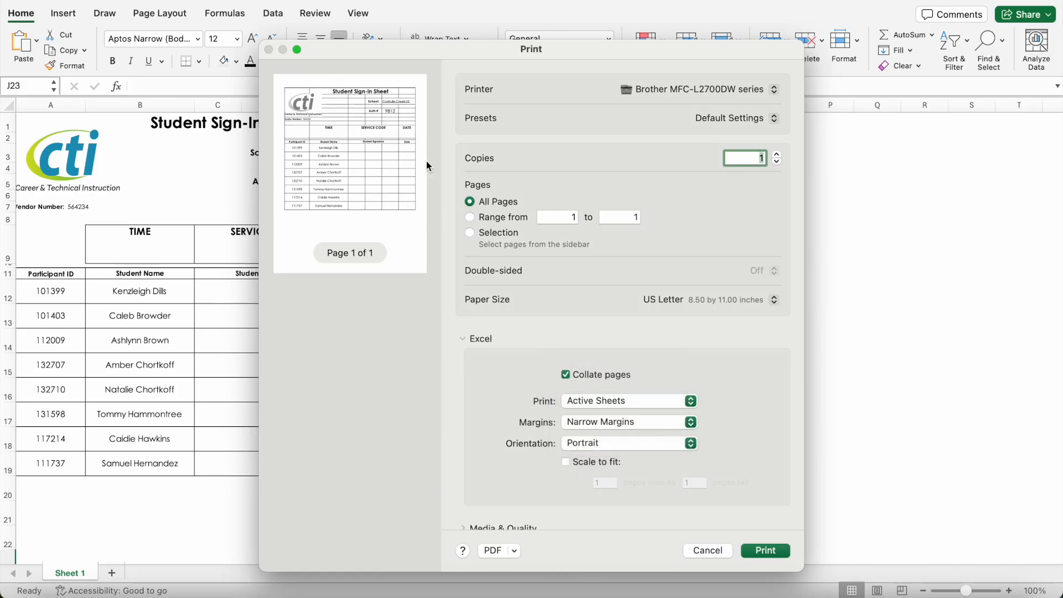
click(707, 550)
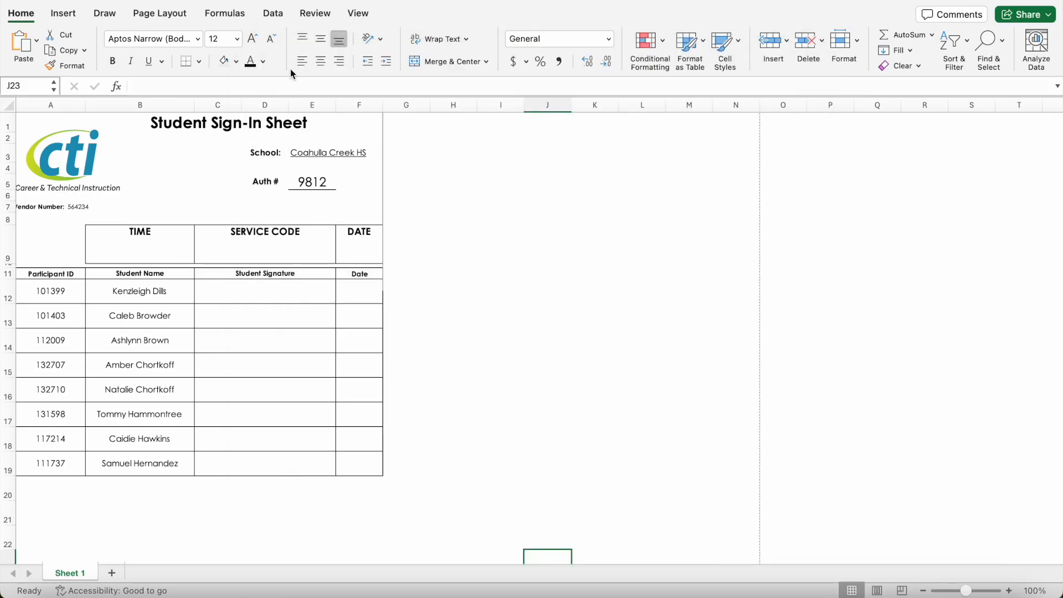
Step: On Page Layout, toggle Gridlines View on and back off so only table borders show
click(358, 13)
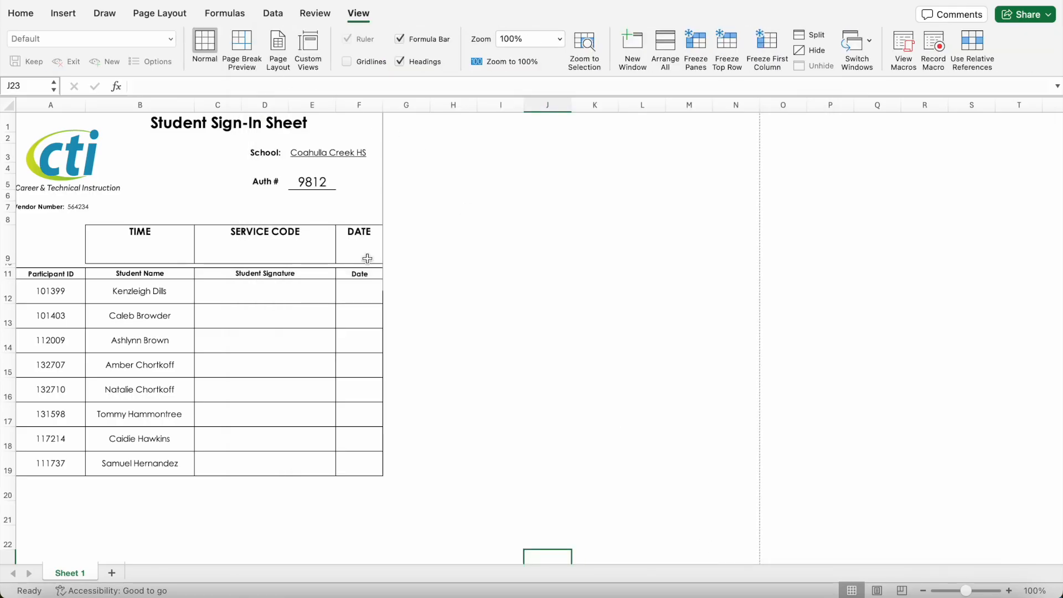
click(170, 16)
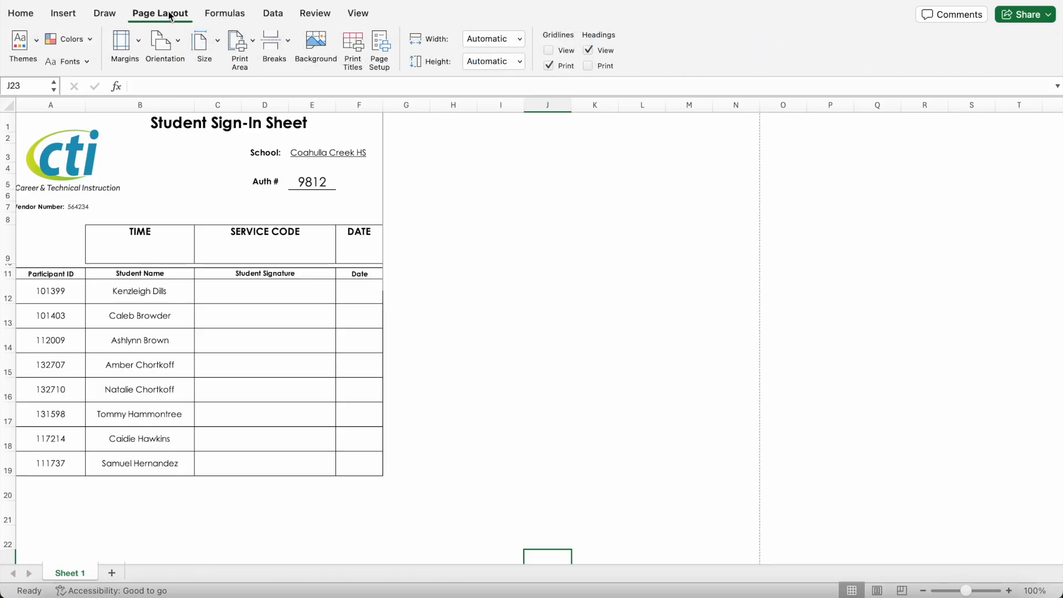
click(552, 49)
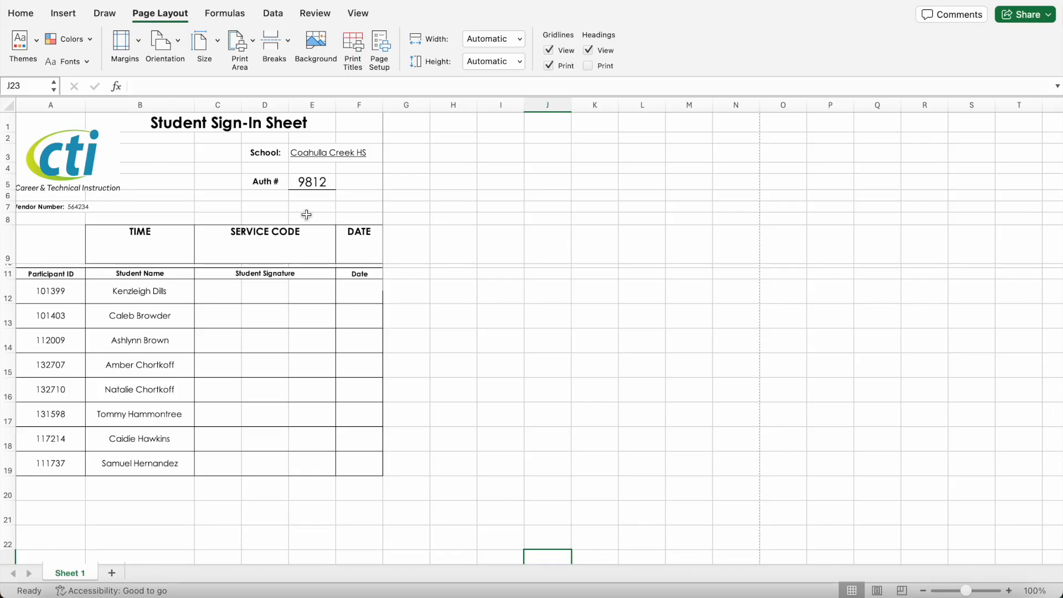
click(548, 50)
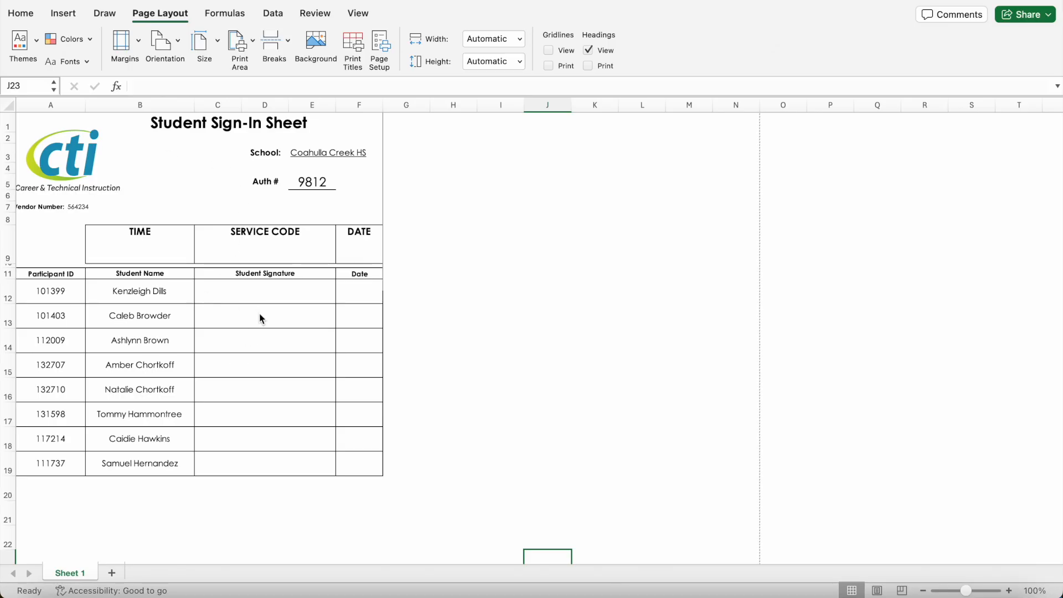
Step: Save the sheet from the print dialog as a PDF named '9812 Sign in Sheet' on the Desktop
key(super+p)
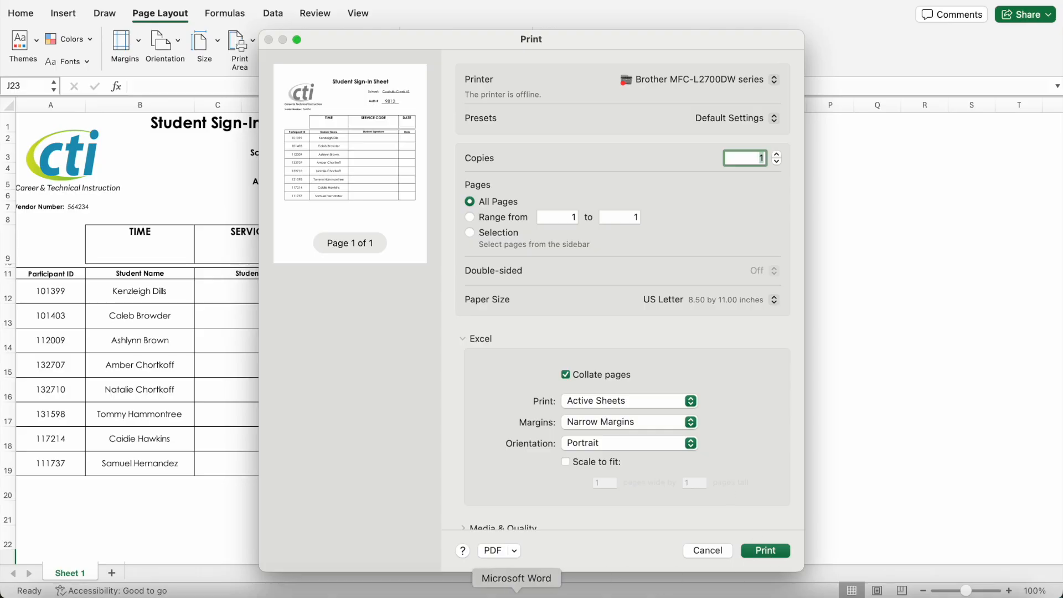
click(493, 551)
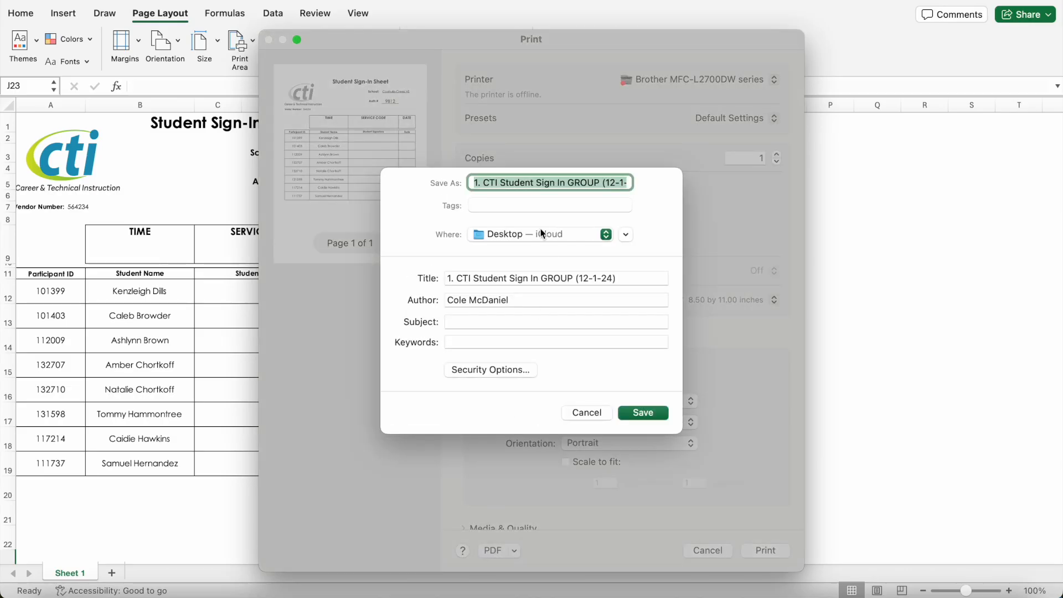
text(912)
key(BackSpace)
key(BackSpace)
key(BackSpace)
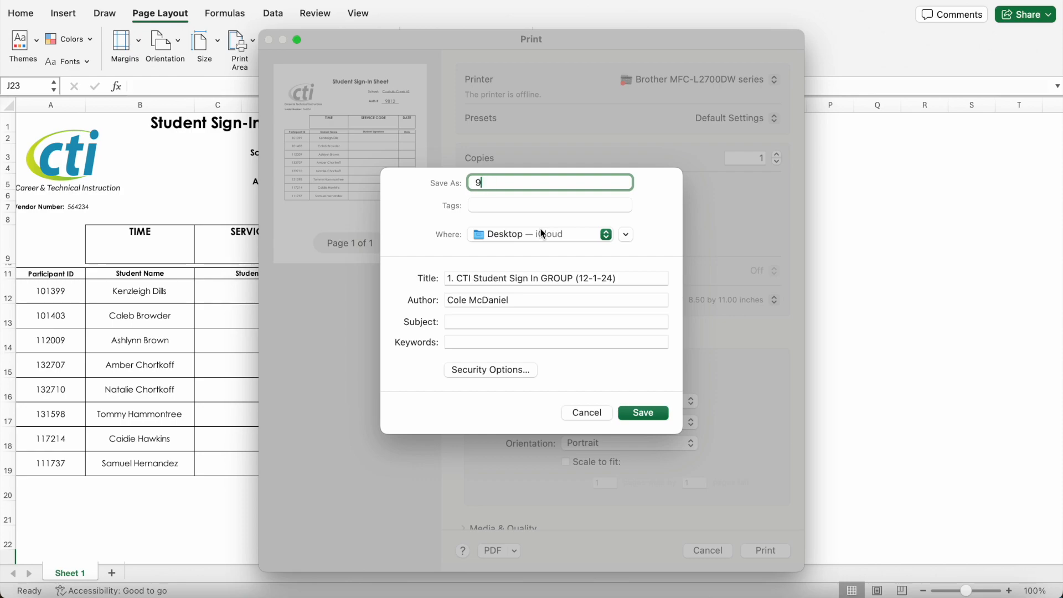
text(812 Sign in Sheet)
click(642, 415)
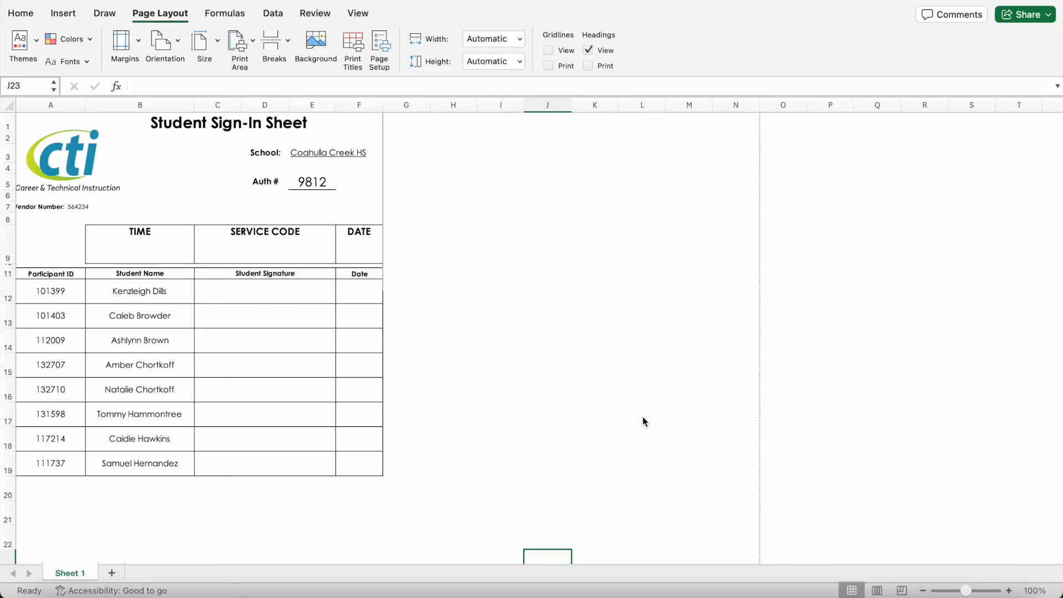
Step: On the desktop, move the new PDF below the Coahulla Creek file and open it in Preview
key(ctrl+Right)
key(ctrl+Right)
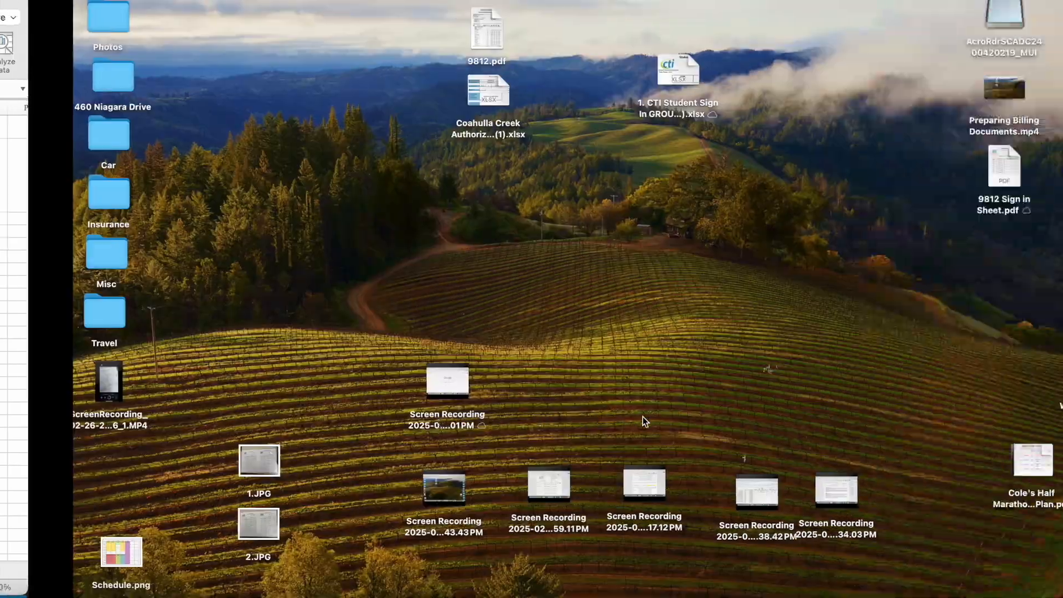
drag(624, 332, 451, 318)
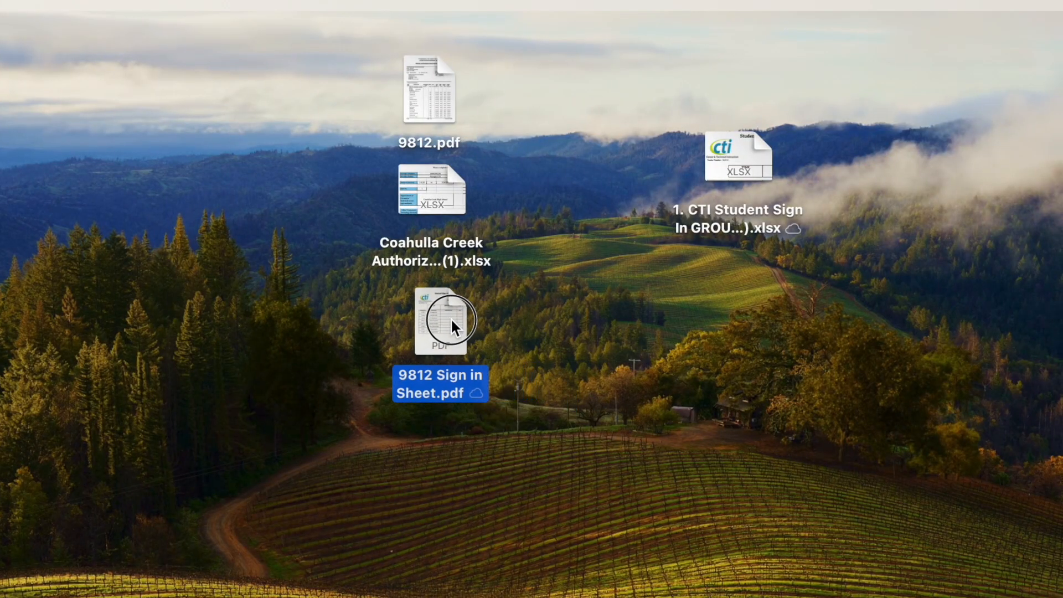
double_click(446, 308)
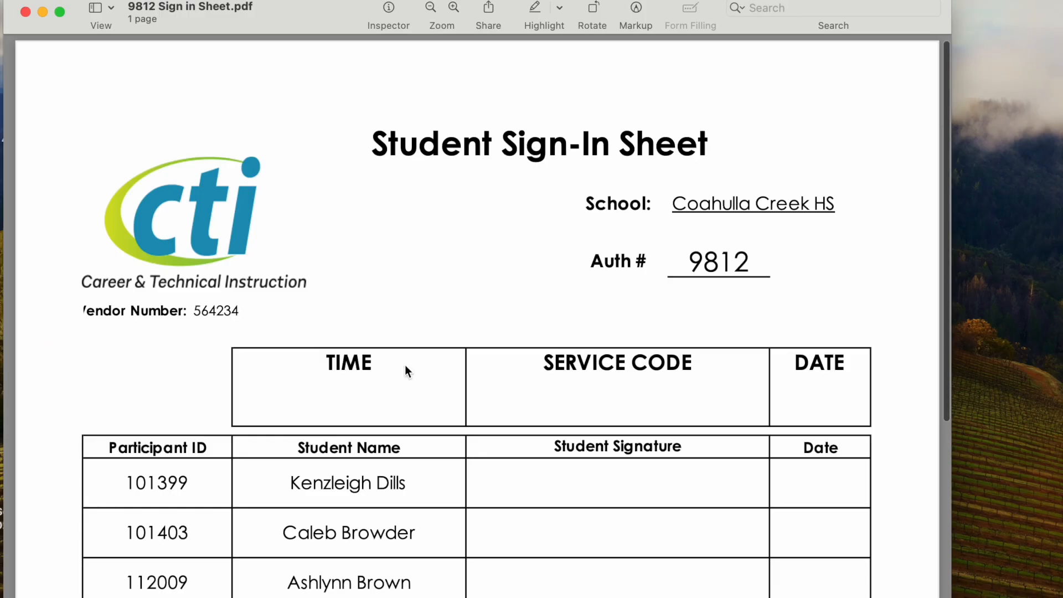
Step: Scroll through the PDF to review the one-page sign-in sheet with School and Auth # filled in
scroll(404, 364, down, 10)
scroll(404, 364, down, 3)
scroll(404, 364, up, 10)
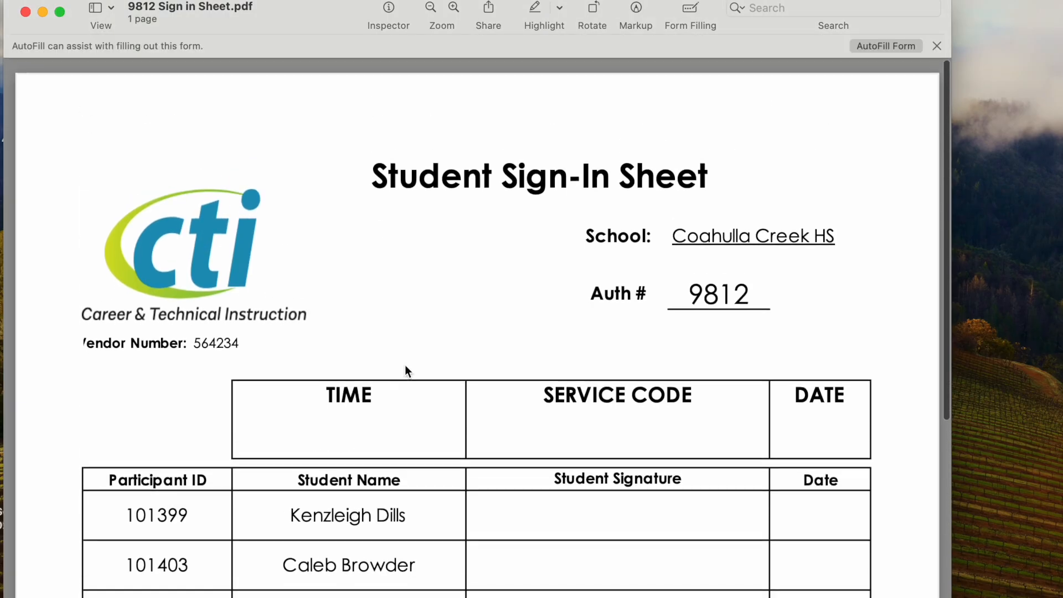
scroll(404, 364, down, 5)
scroll(404, 370, down, 3)
scroll(404, 370, up, 2)
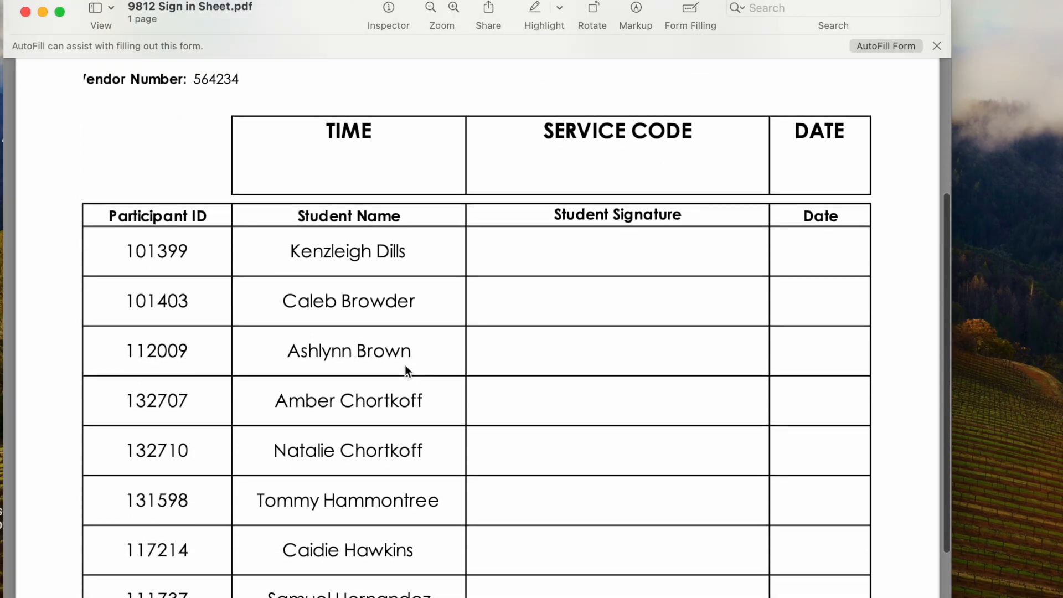
scroll(404, 365, up, 3)
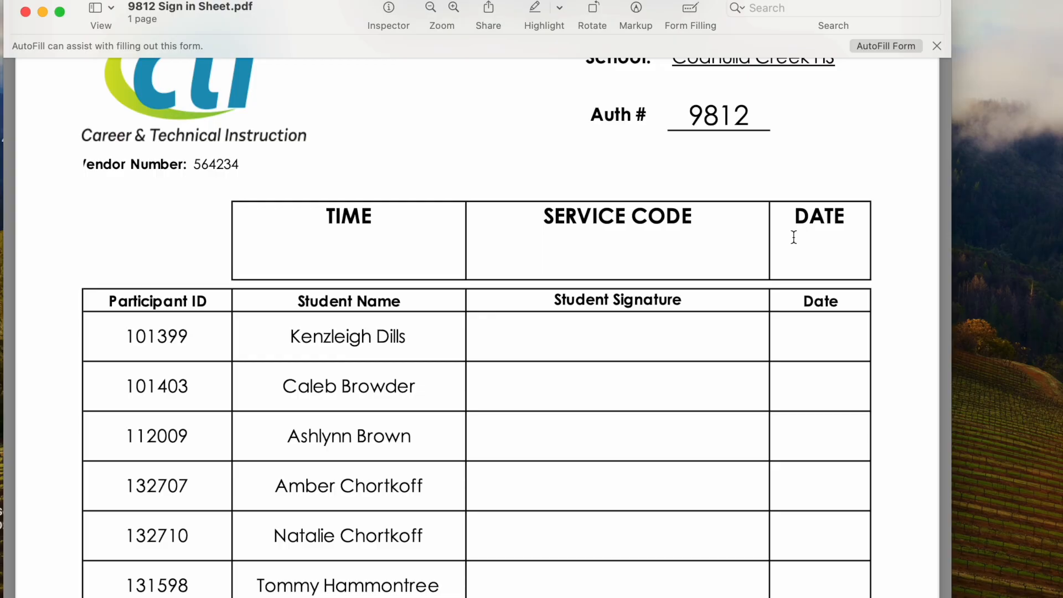
scroll(814, 343, down, 4)
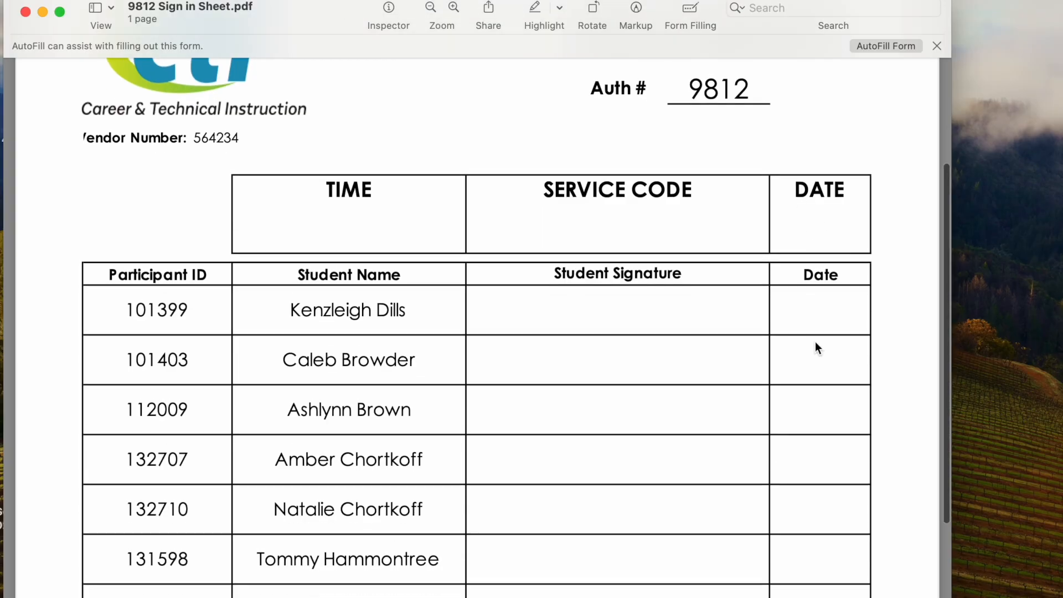
scroll(815, 343, up, 6)
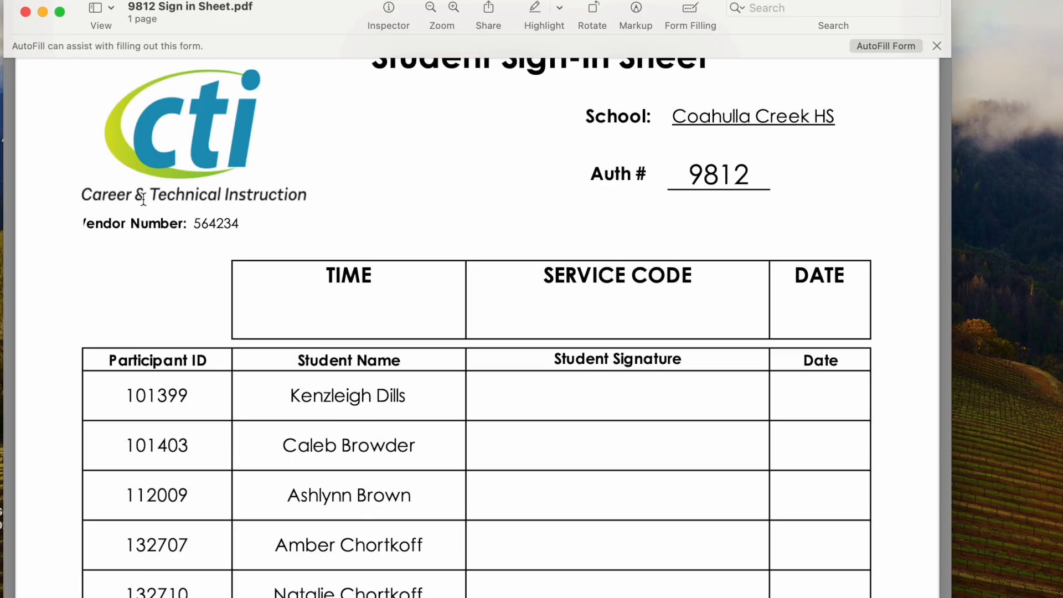
scroll(144, 200, up, 5)
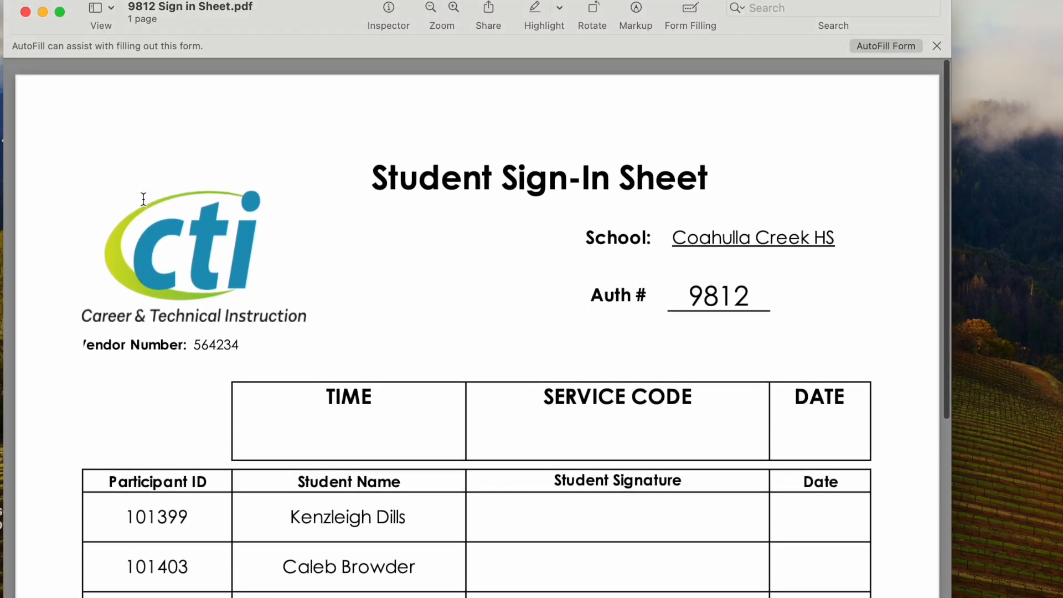
scroll(374, 193, down, 2)
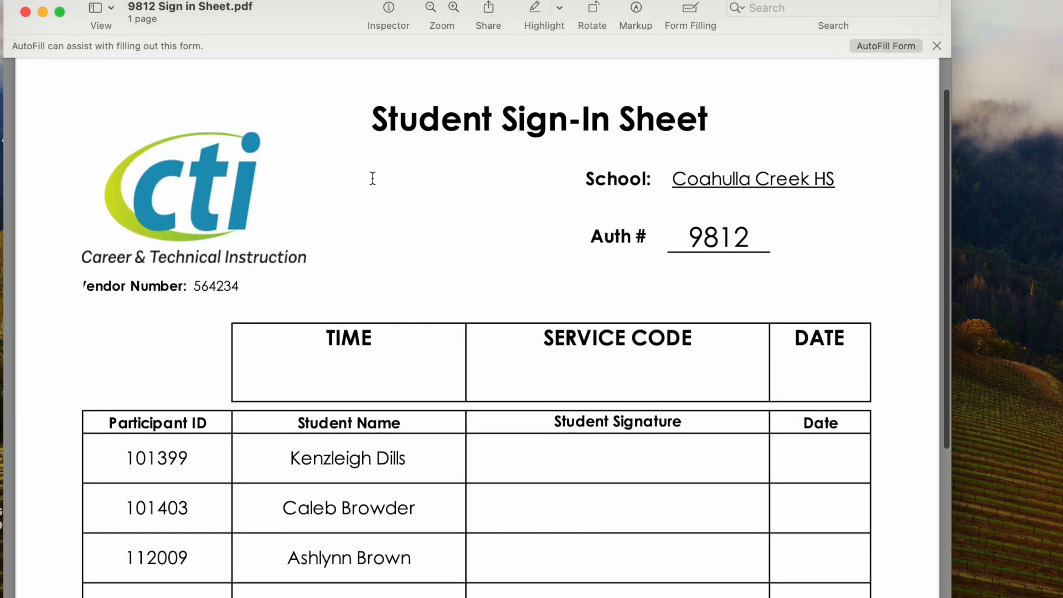